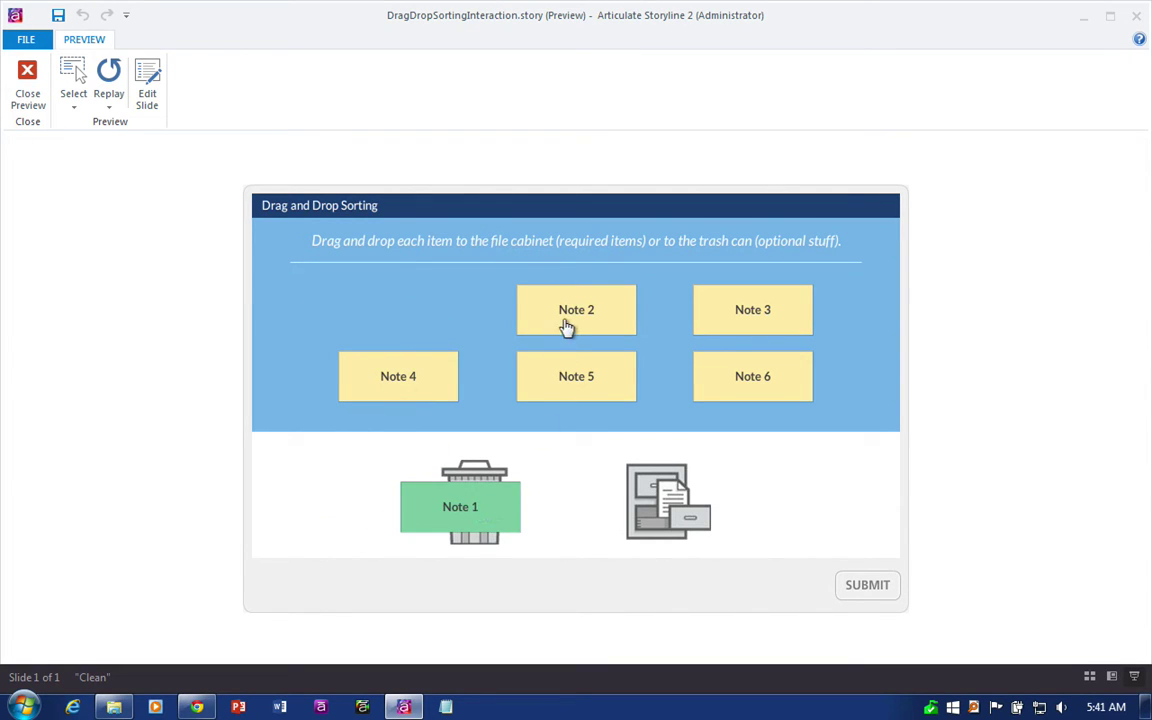
# - Test the previewed interaction by dropping Note 2 on the trash can and Notes 5, 6 and 4 on the file cabinet
pyautogui.moveTo(566, 327); pyautogui.dragTo(470, 548)
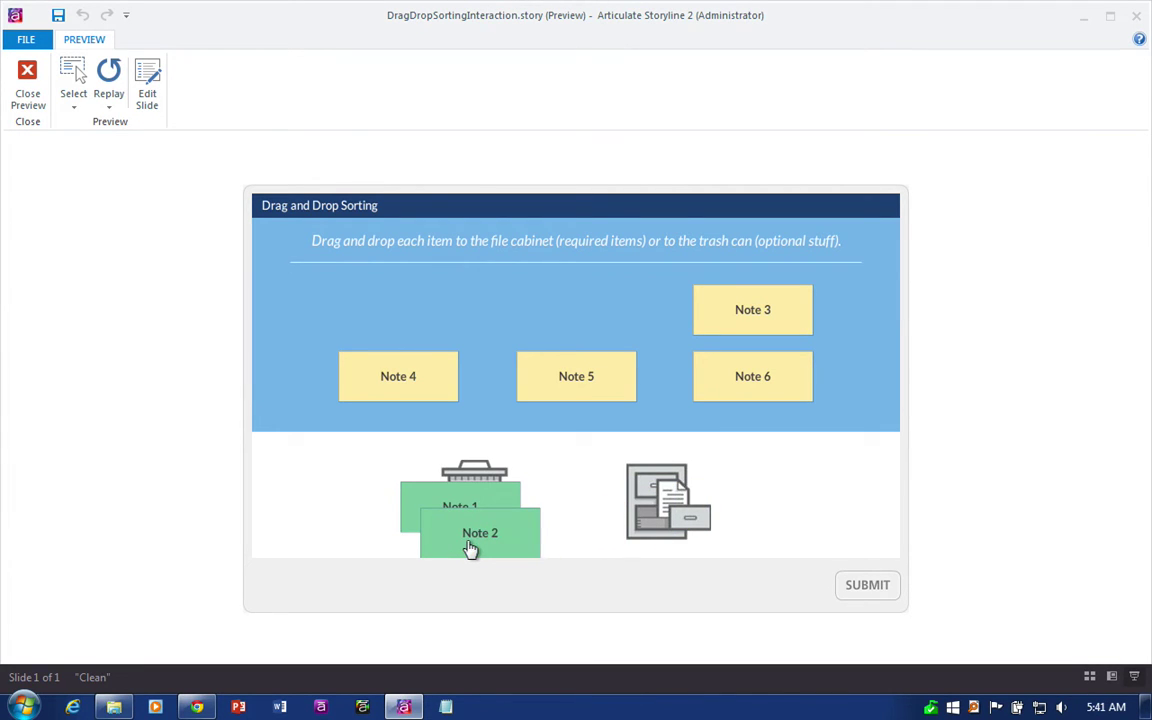
pyautogui.moveTo(576, 380); pyautogui.dragTo(658, 506)
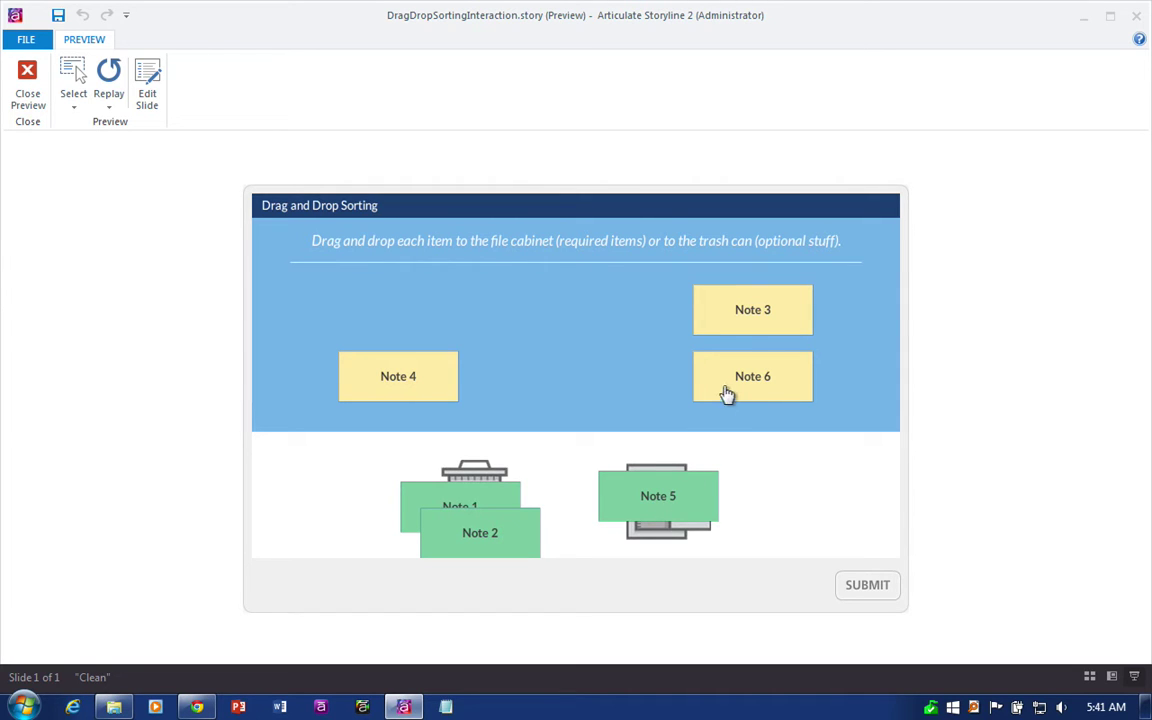
pyautogui.moveTo(686, 388); pyautogui.dragTo(660, 535)
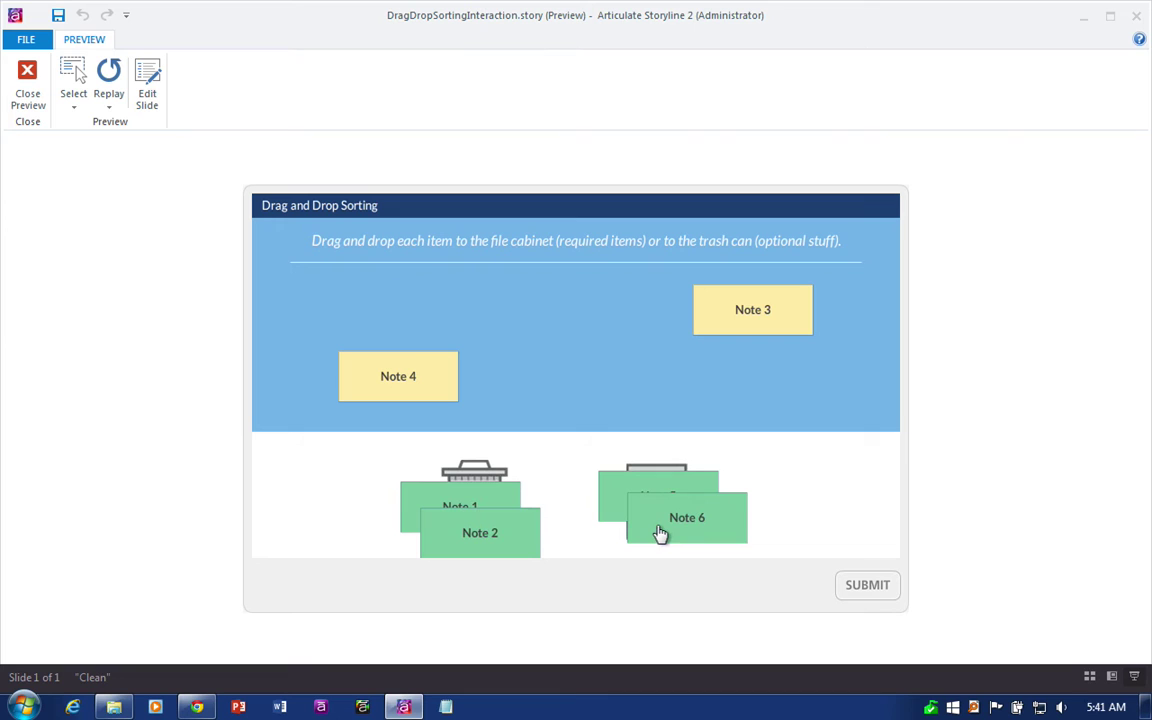
pyautogui.moveTo(402, 394); pyautogui.dragTo(663, 547)
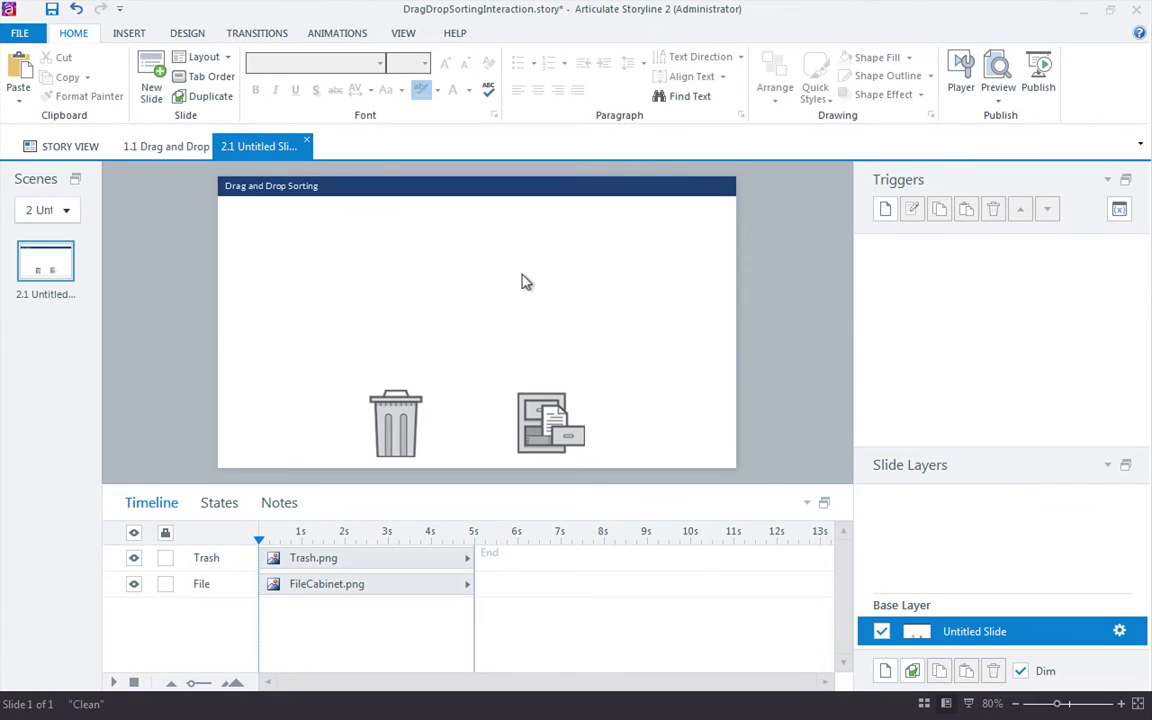
pyautogui.click(406, 402)
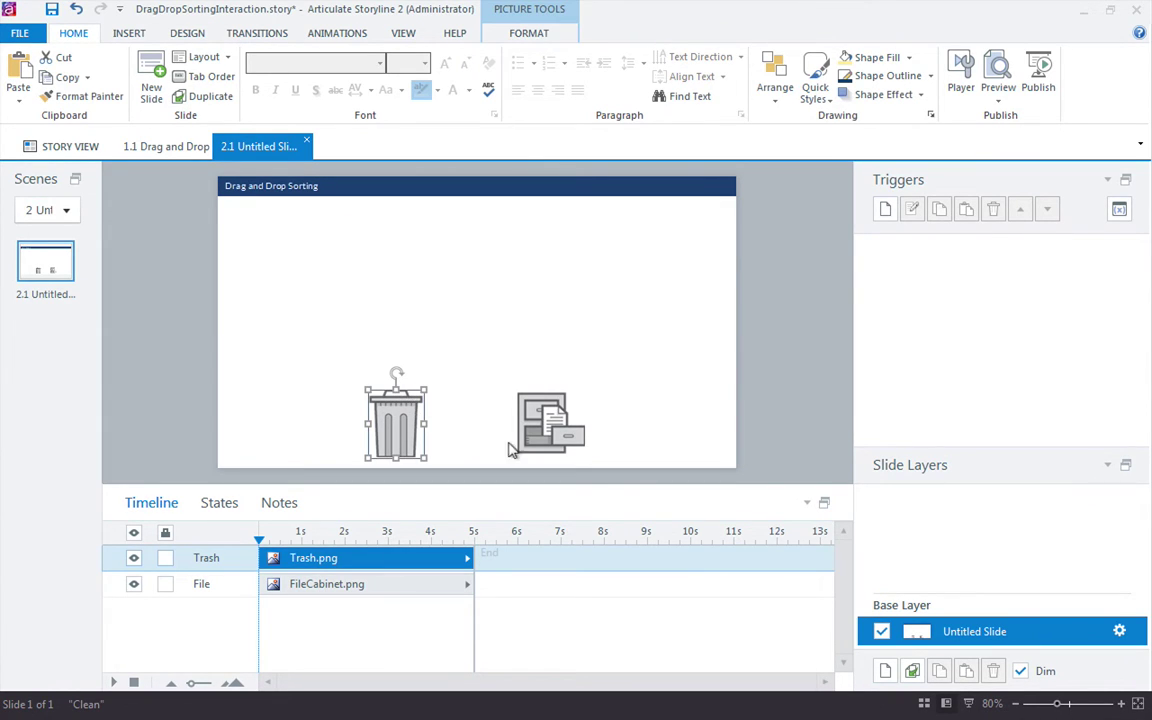
pyautogui.click(543, 437)
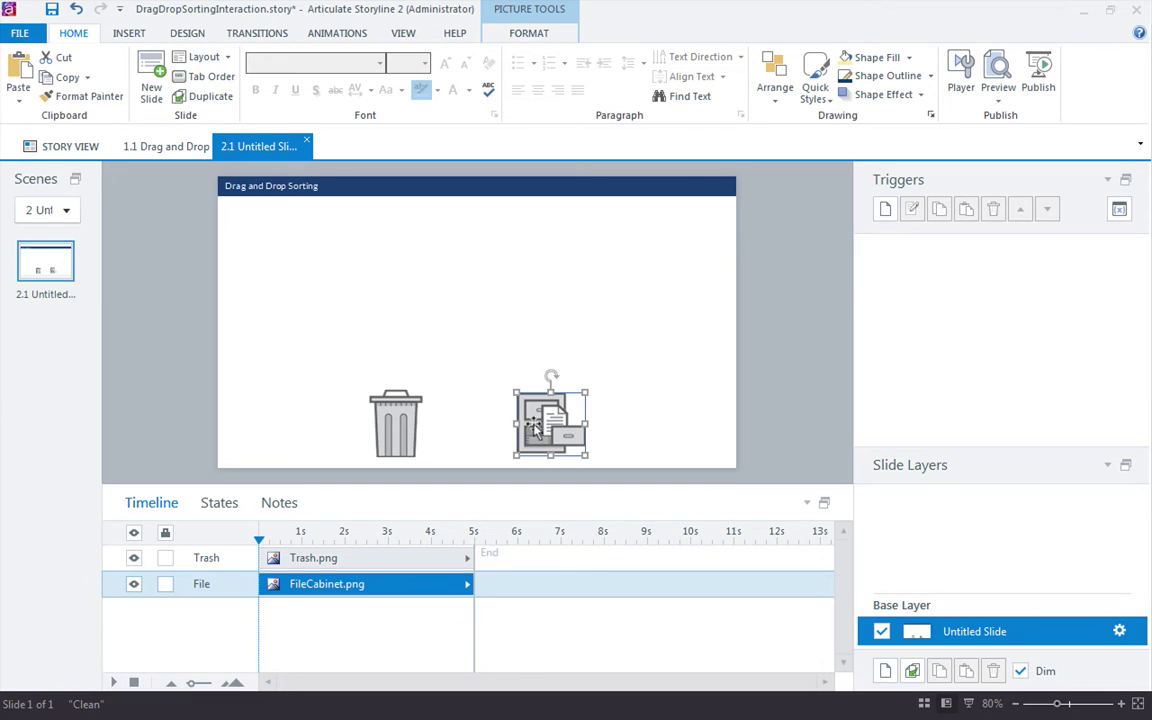
pyautogui.click(404, 312)
# - Draw a rectangle about 154 by 70 px in the slide's upper-left area and label it "Note 1"
pyautogui.click(129, 33)
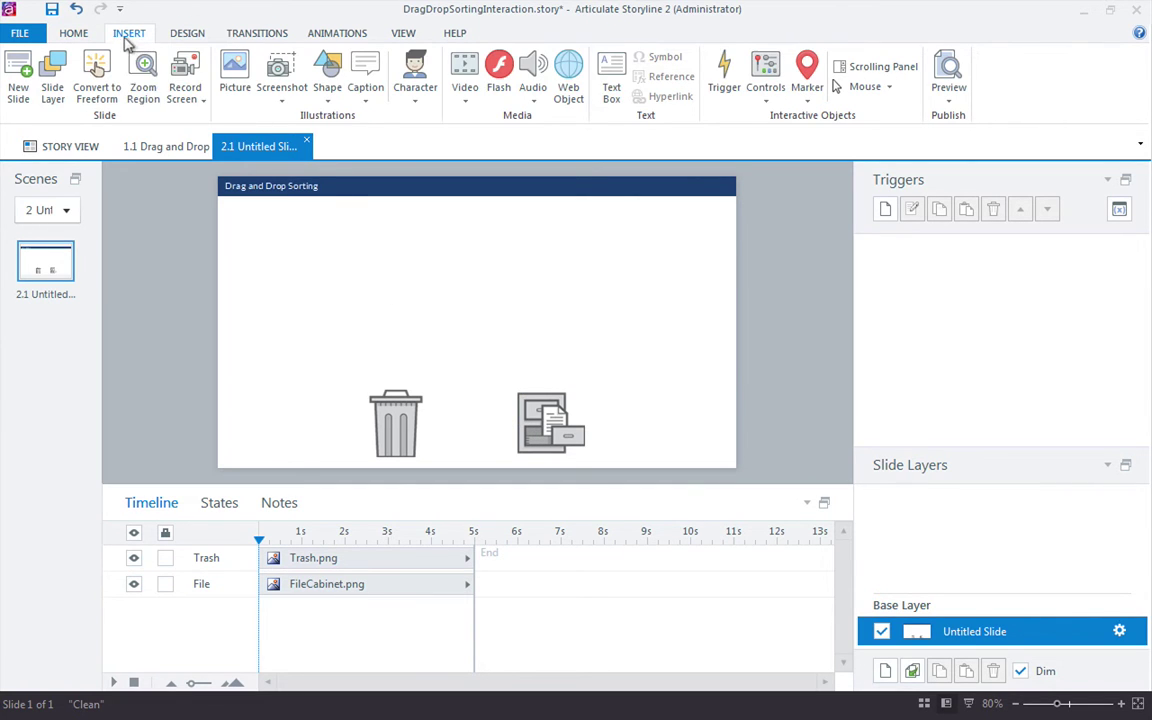
pyautogui.click(320, 100)
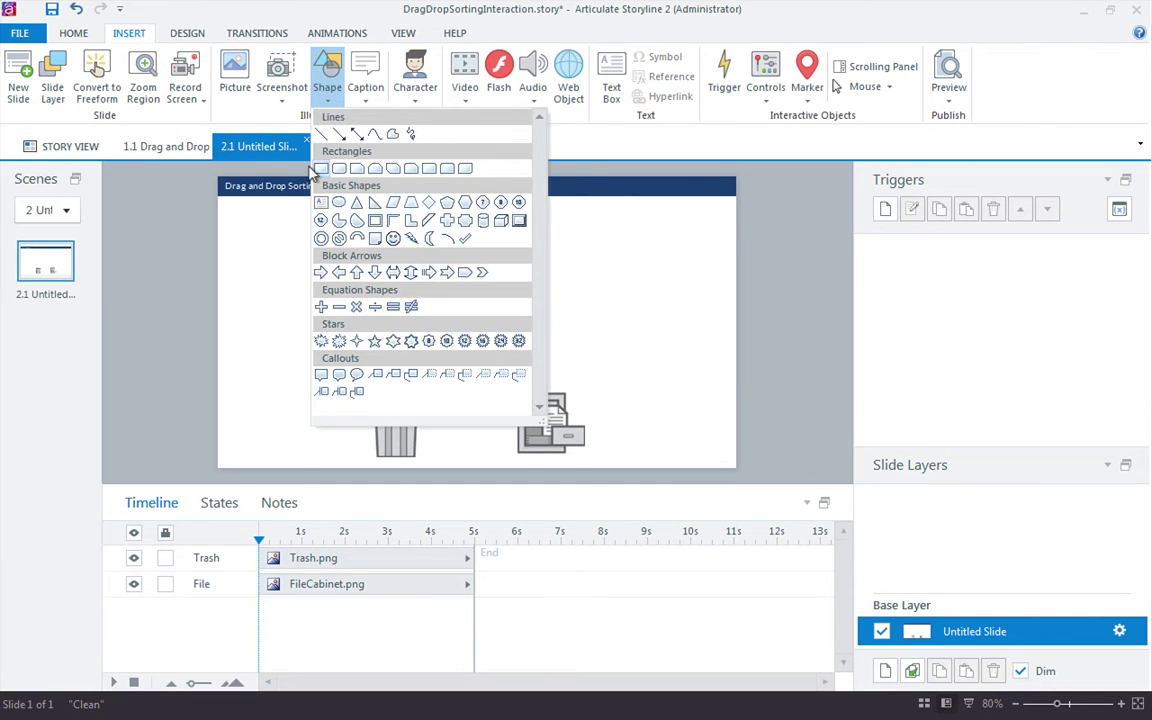
pyautogui.click(321, 168)
pyautogui.moveTo(303, 229); pyautogui.dragTo(347, 245)
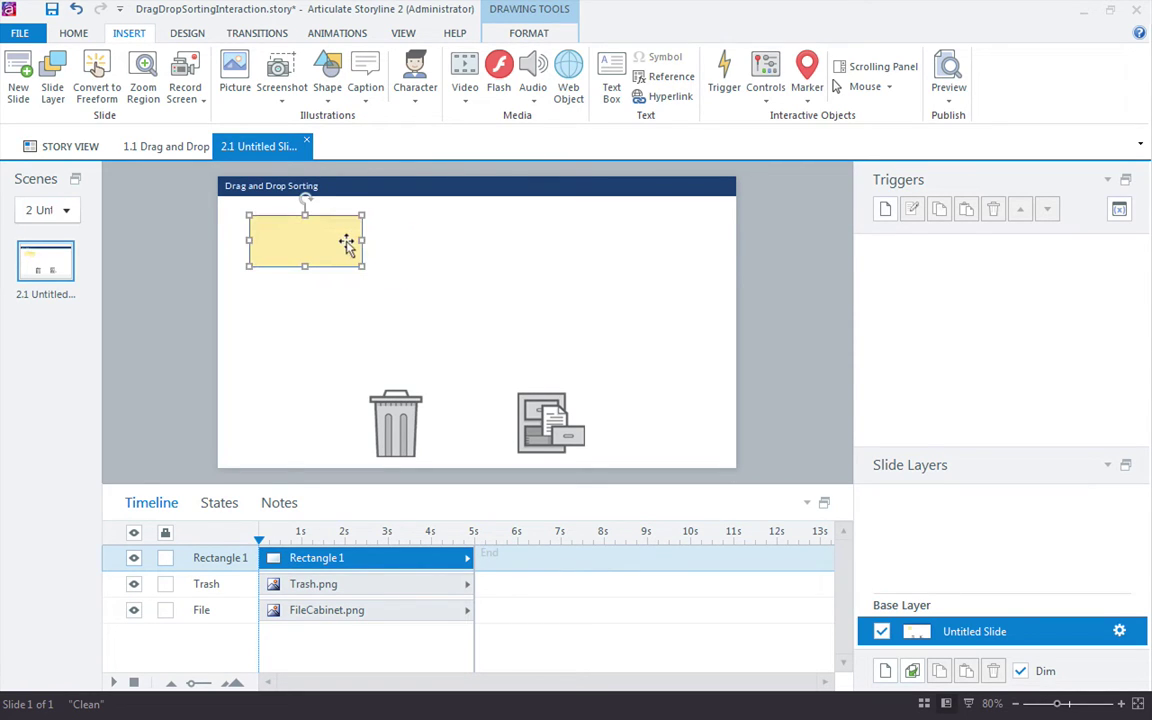
pyautogui.write('Note 1')
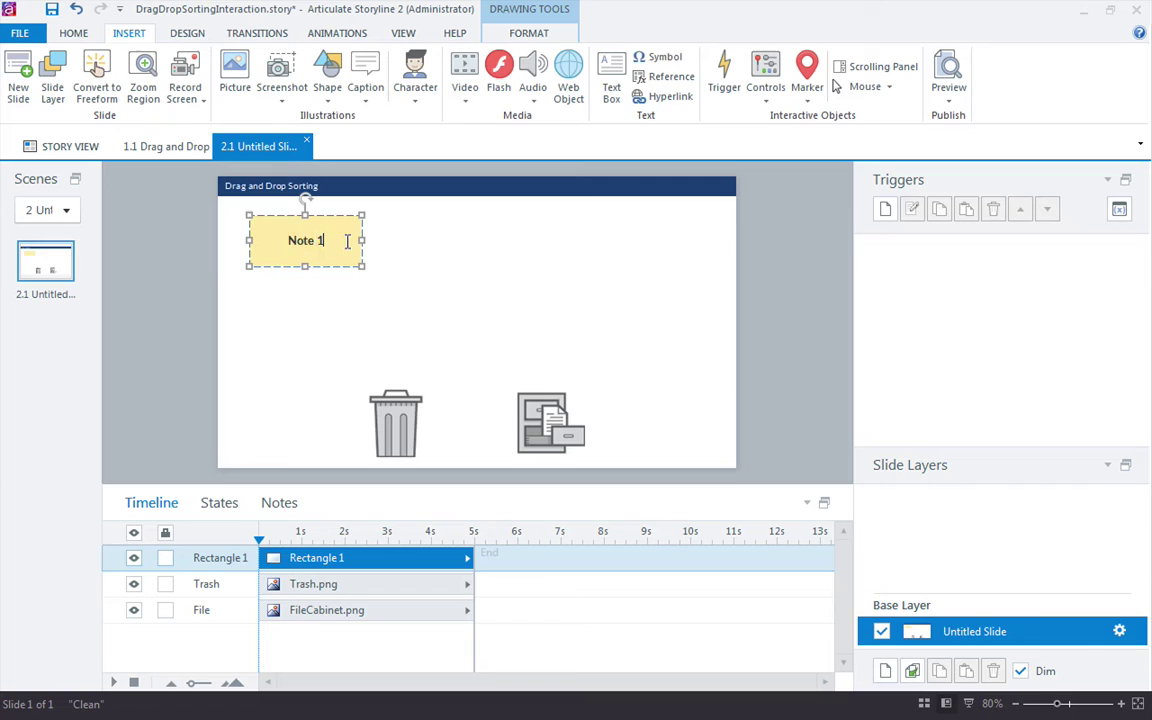
pyautogui.click(284, 192)
pyautogui.click(316, 218)
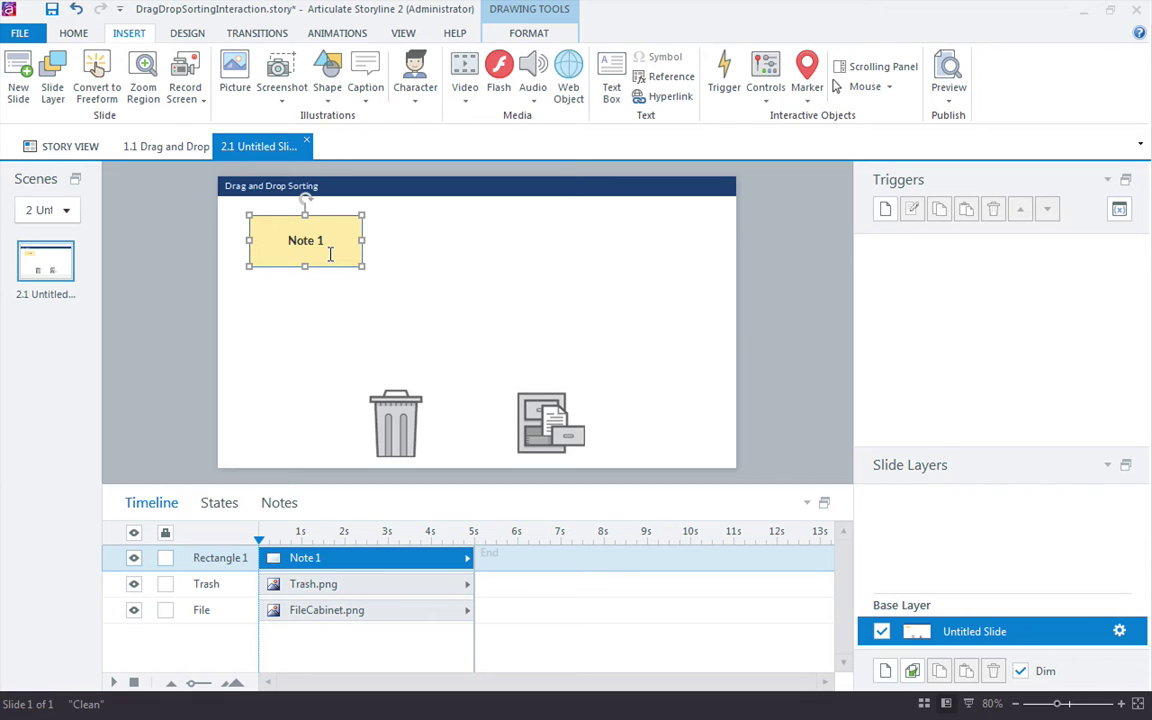
# - Add the built-in Drop Correct state to the Note 1 rectangle and fill that state with the green theme colour
pyautogui.click(214, 503)
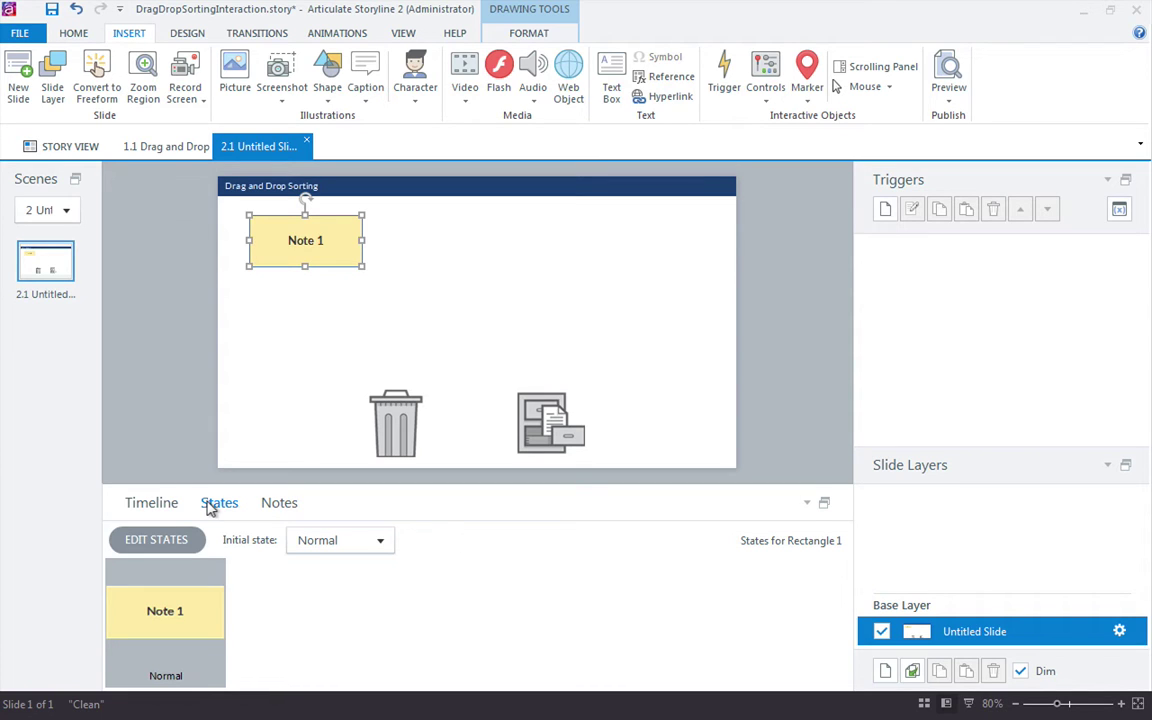
pyautogui.click(168, 540)
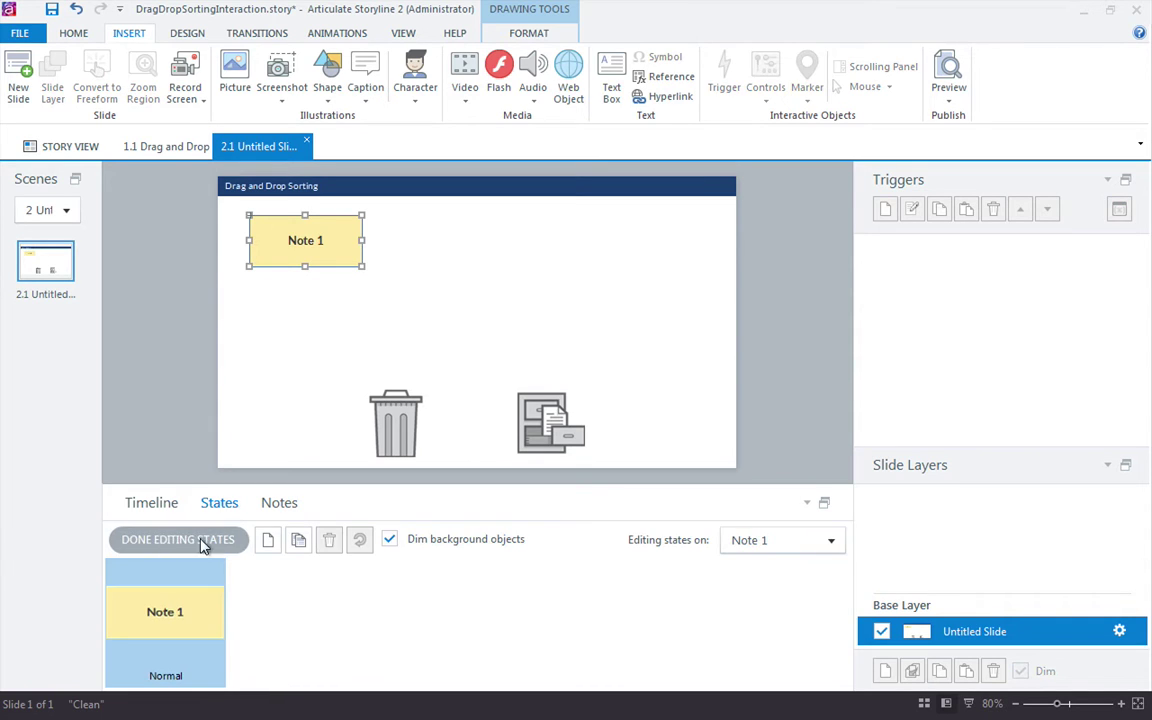
pyautogui.click(267, 540)
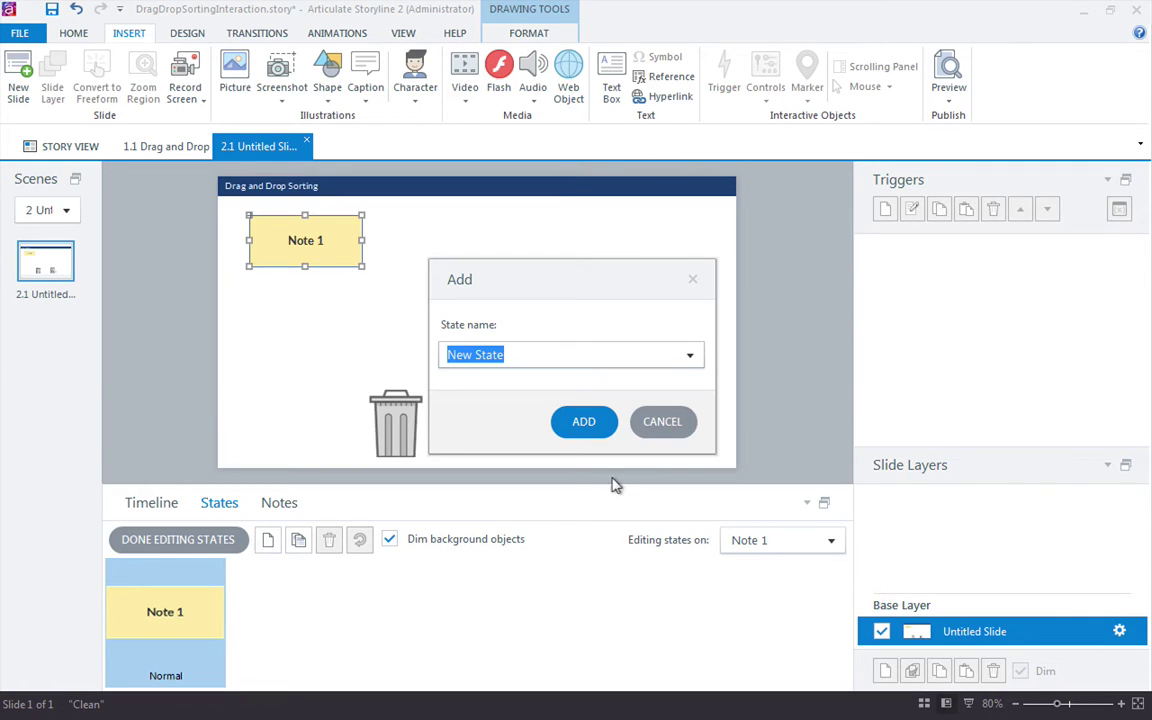
pyautogui.click(687, 356)
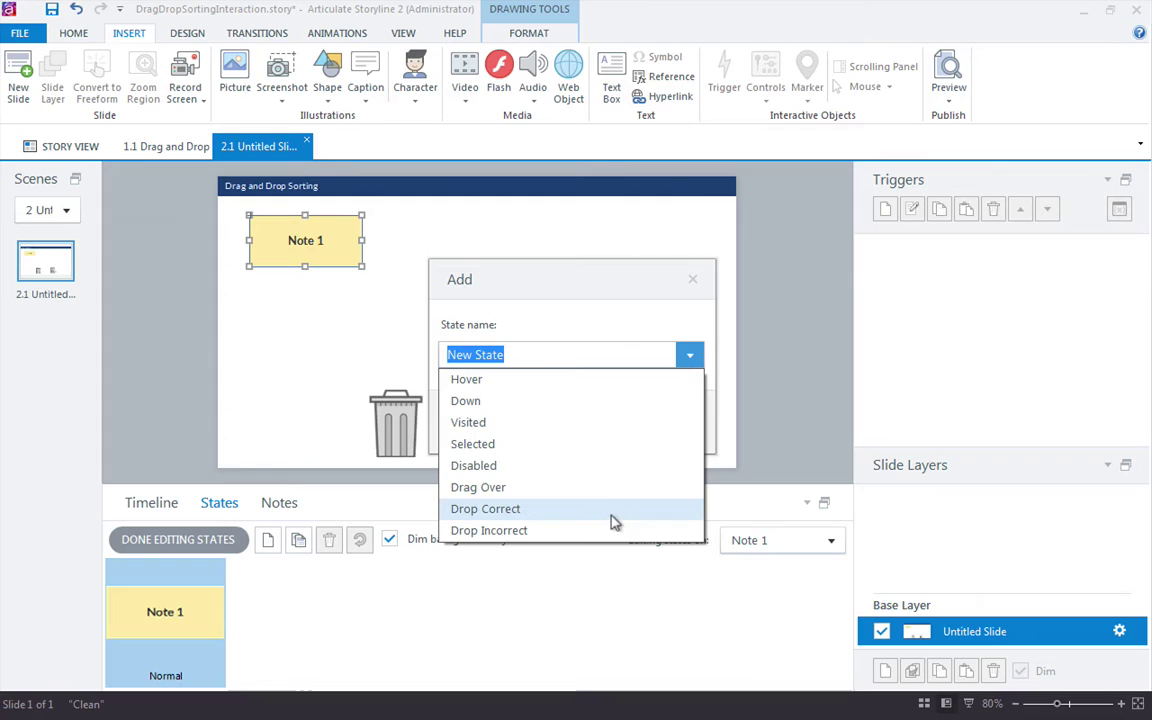
pyautogui.click(578, 510)
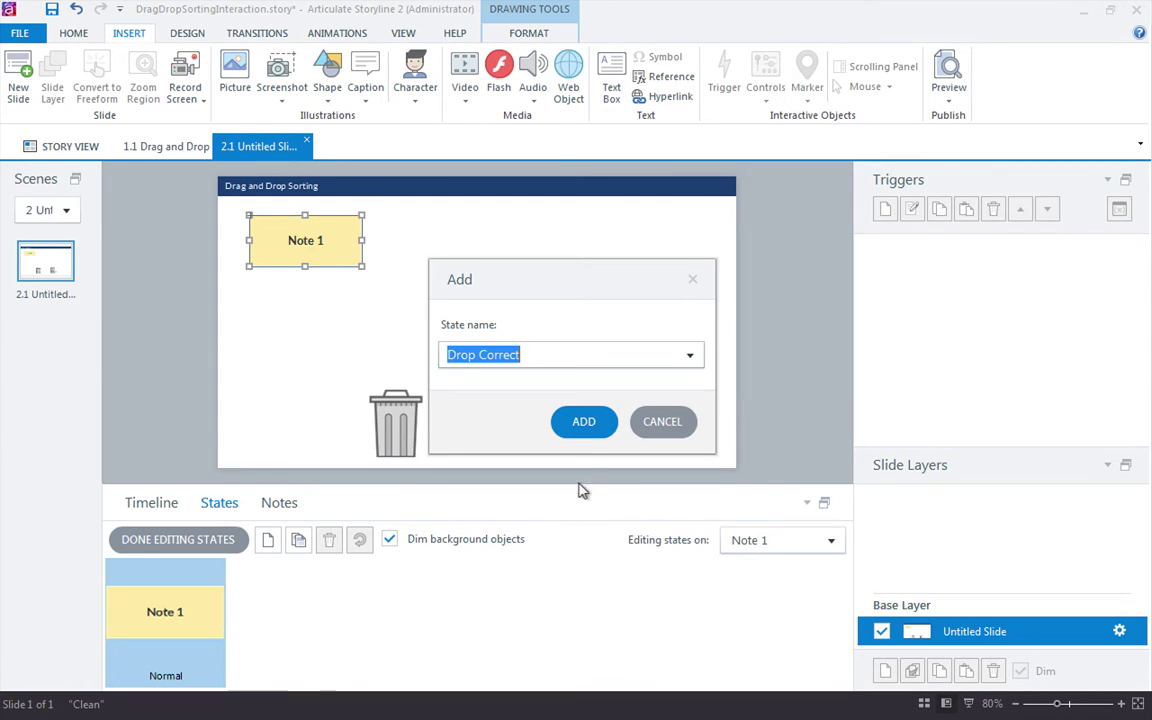
pyautogui.click(584, 420)
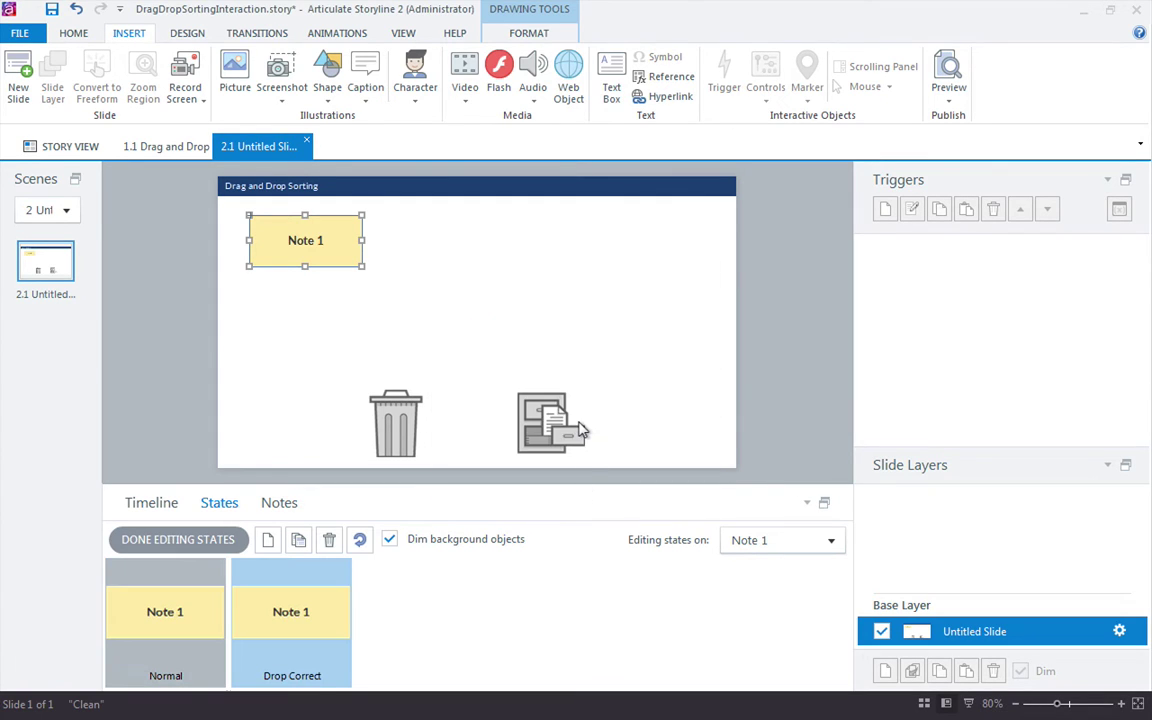
pyautogui.click(510, 33)
pyautogui.click(476, 58)
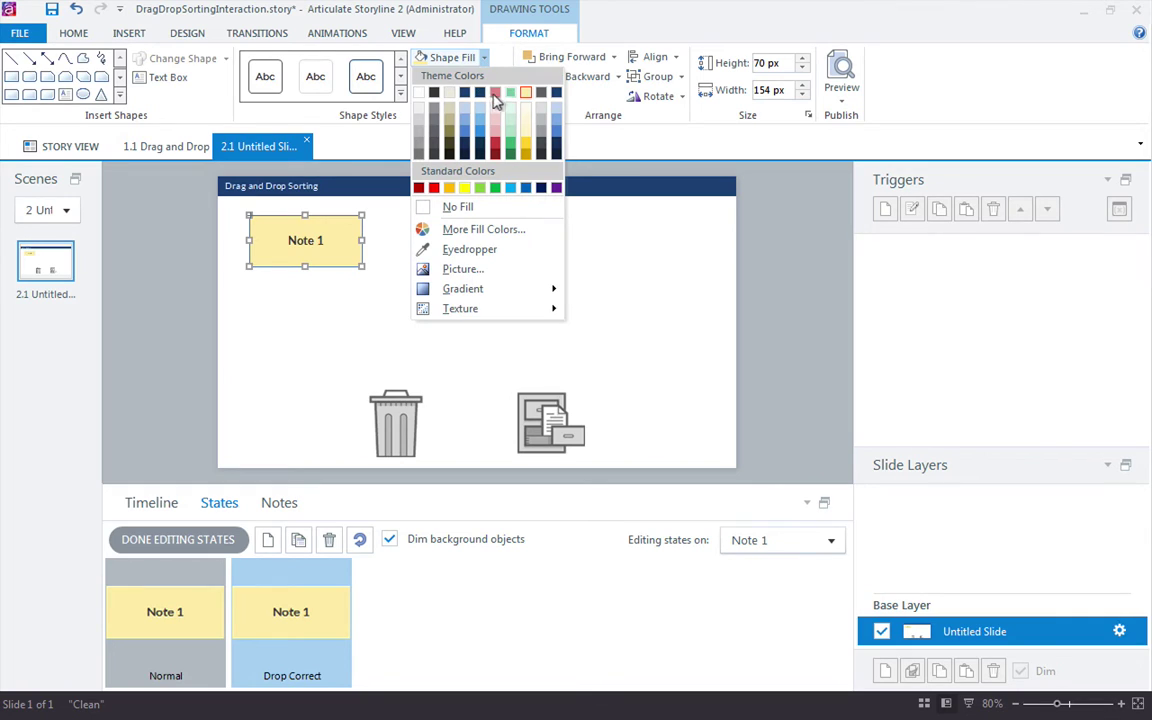
pyautogui.click(450, 90)
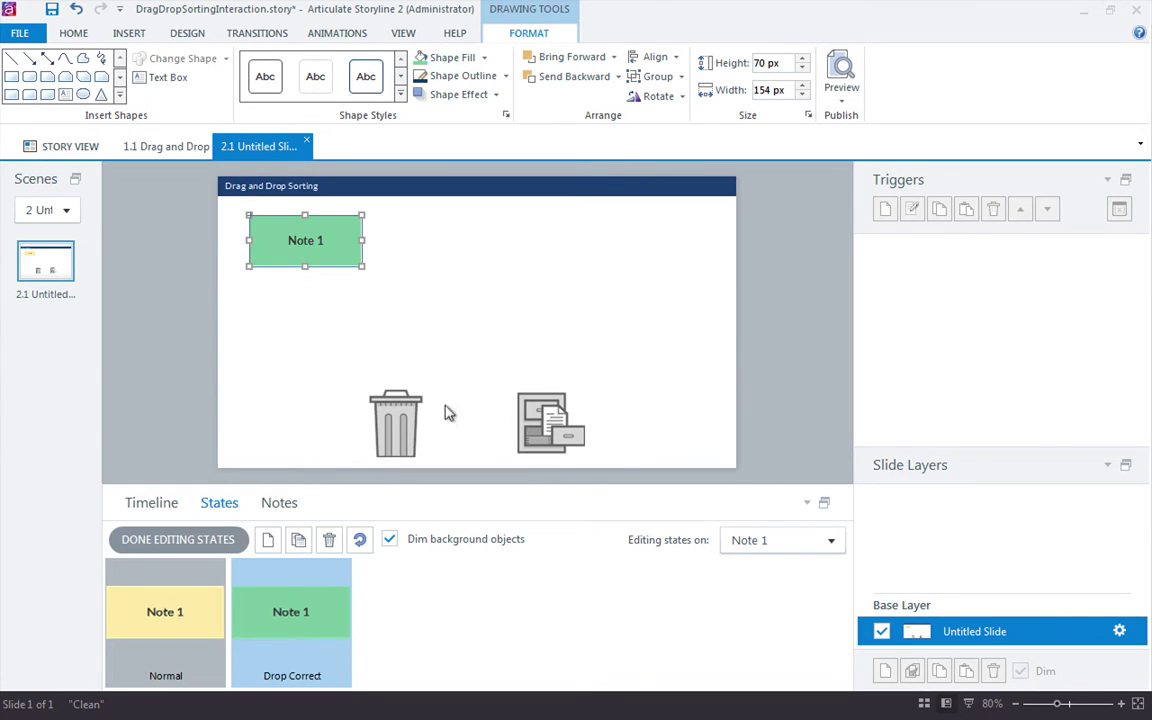
# - Add a Drop Incorrect state to Note 1 with the light red theme fill and finish editing its states
pyautogui.click(266, 540)
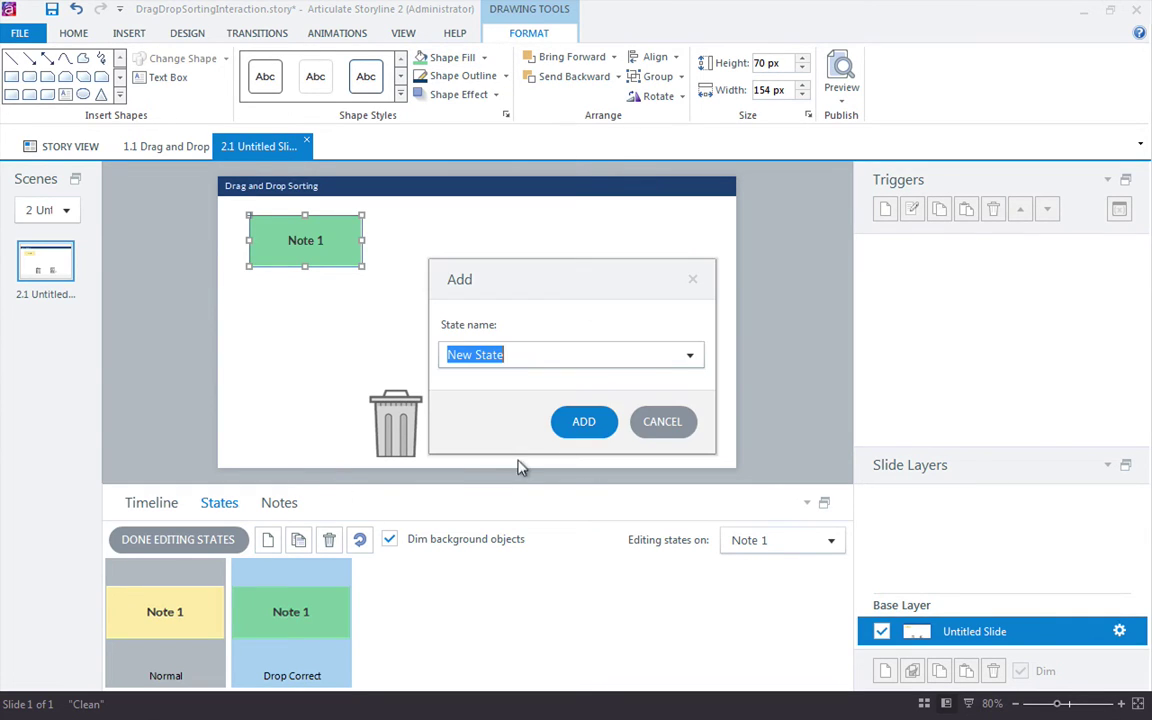
pyautogui.click(686, 357)
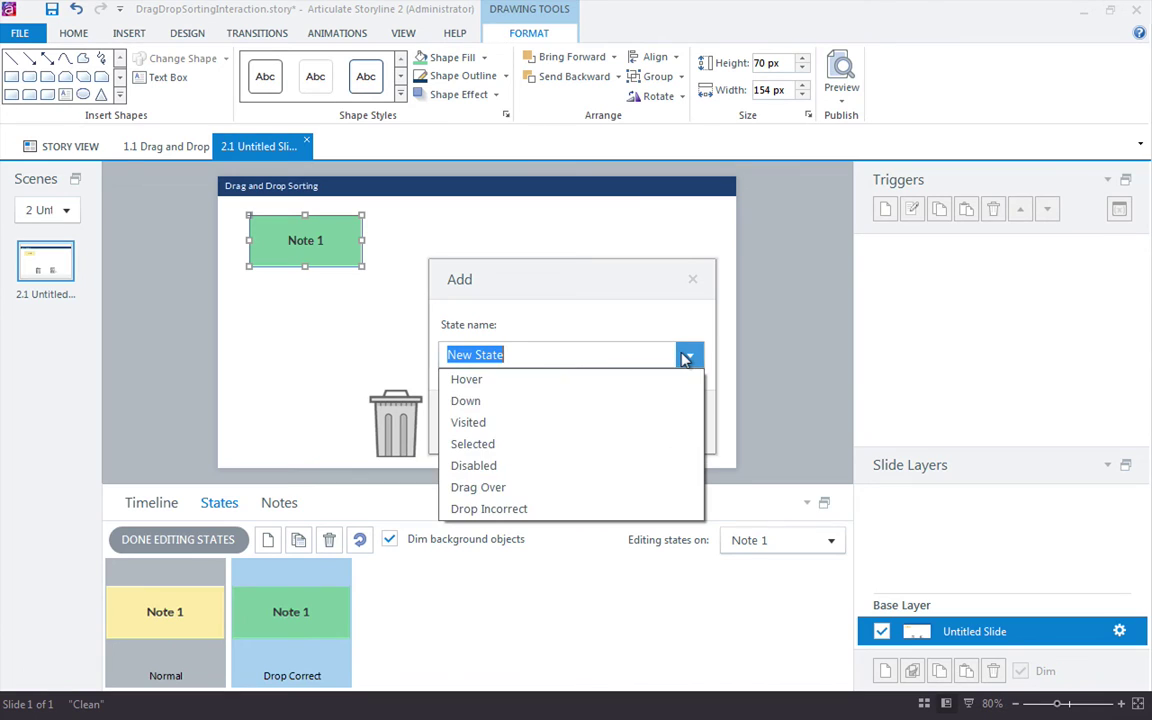
pyautogui.click(530, 509)
pyautogui.click(577, 421)
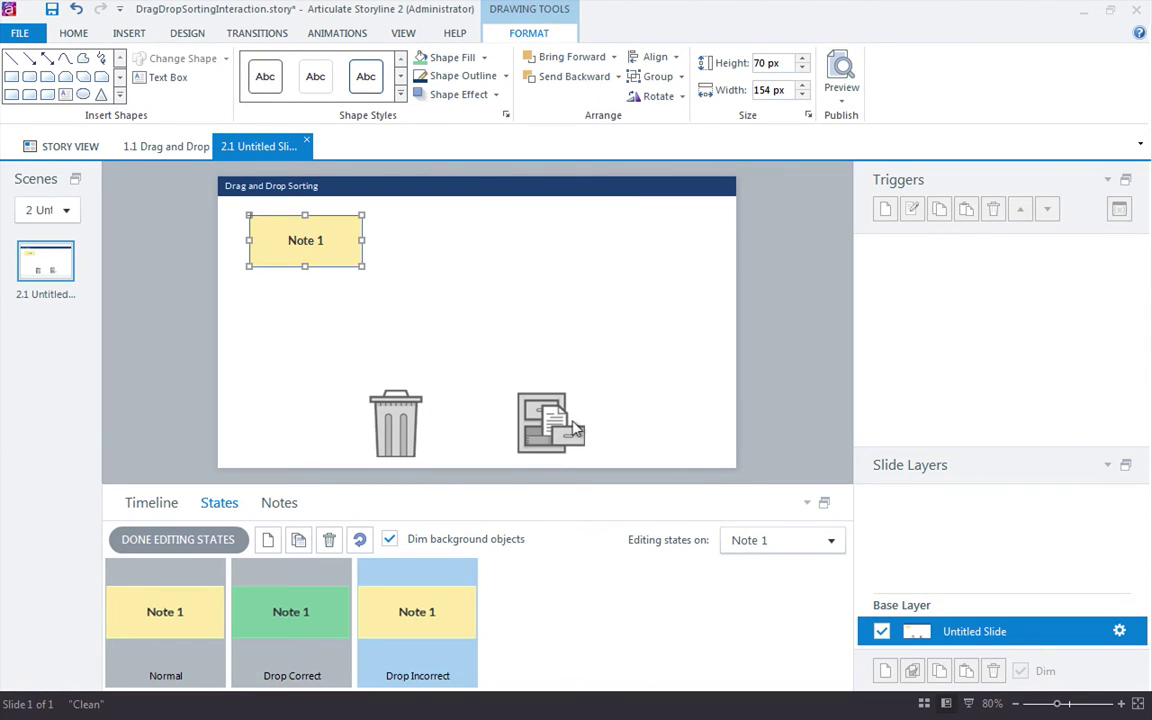
pyautogui.click(478, 58)
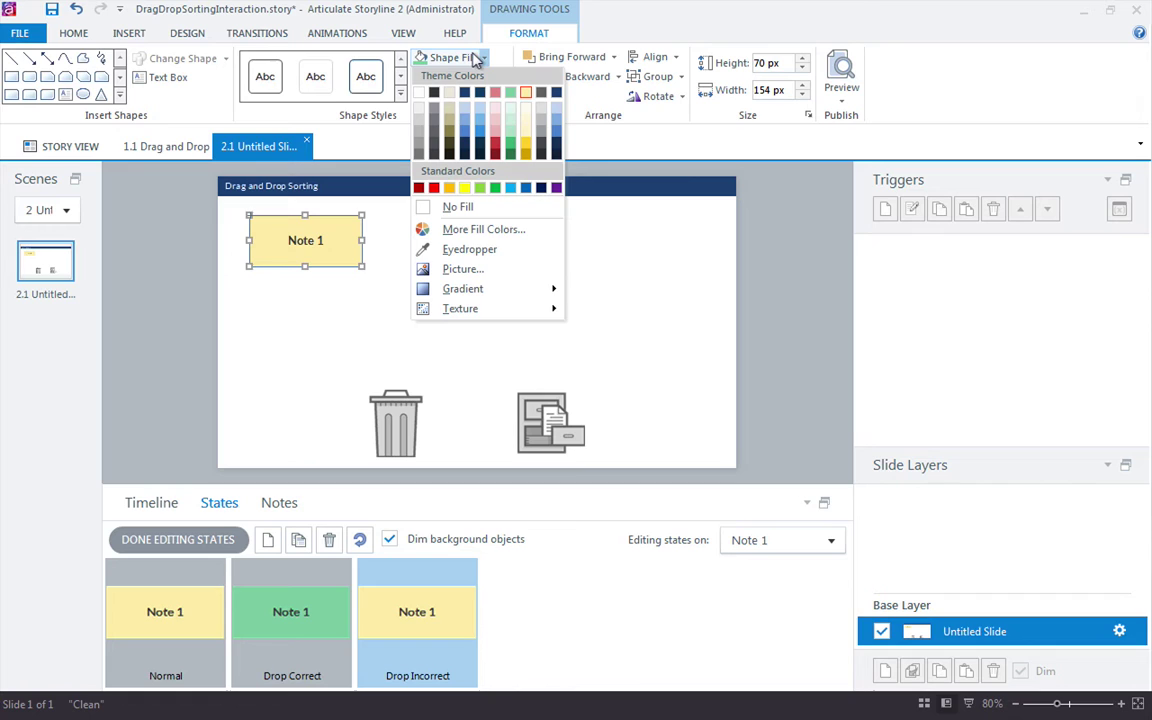
pyautogui.click(494, 93)
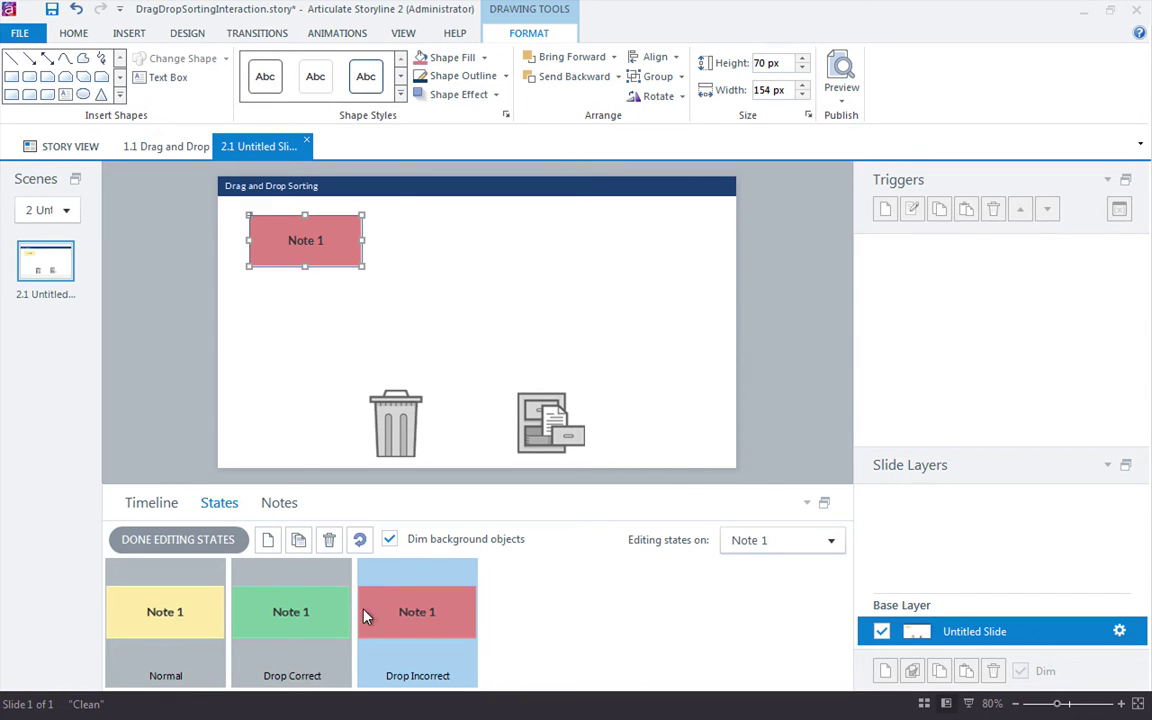
pyautogui.click(289, 620)
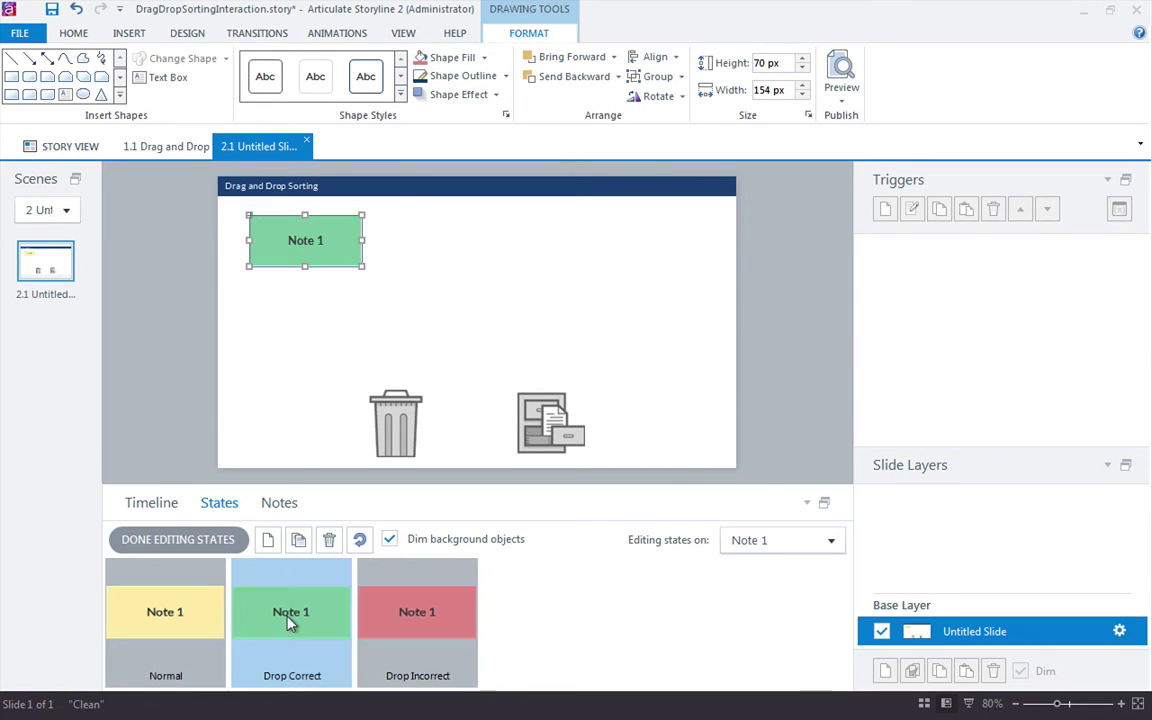
pyautogui.click(185, 540)
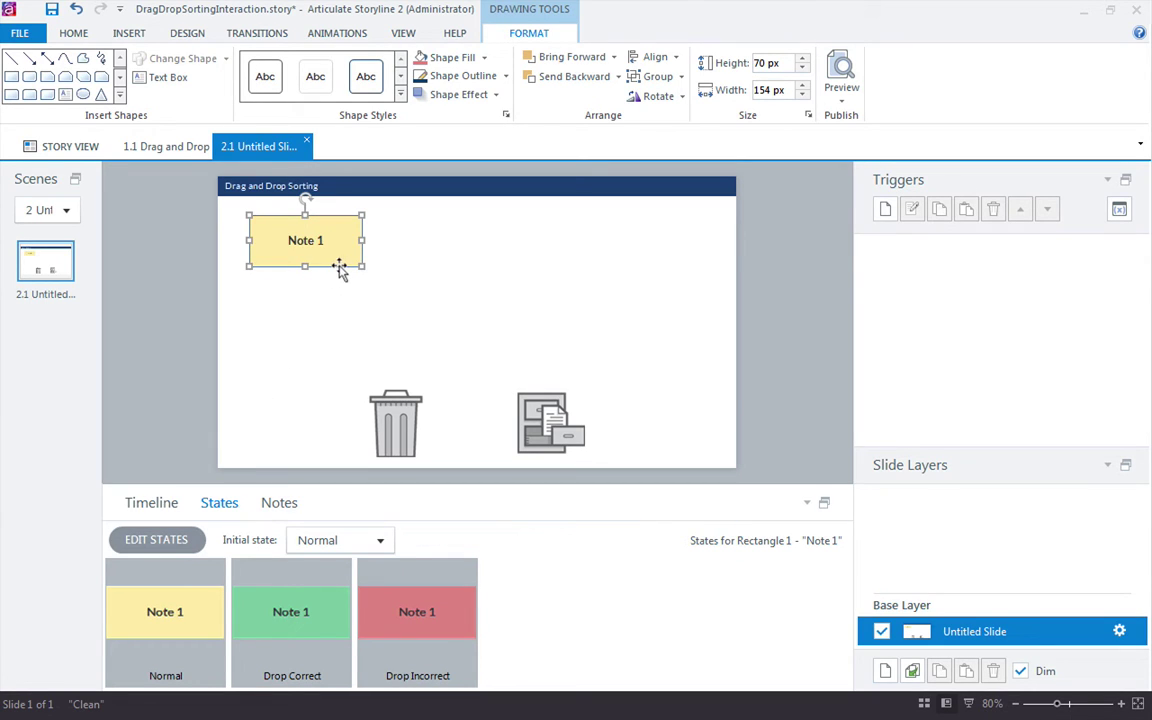
# - Duplicate Note 1 twice along the same row, relabel the middle copy "Note 2", and preview its drop states
pyautogui.moveTo(369, 266); pyautogui.dragTo(620, 264)
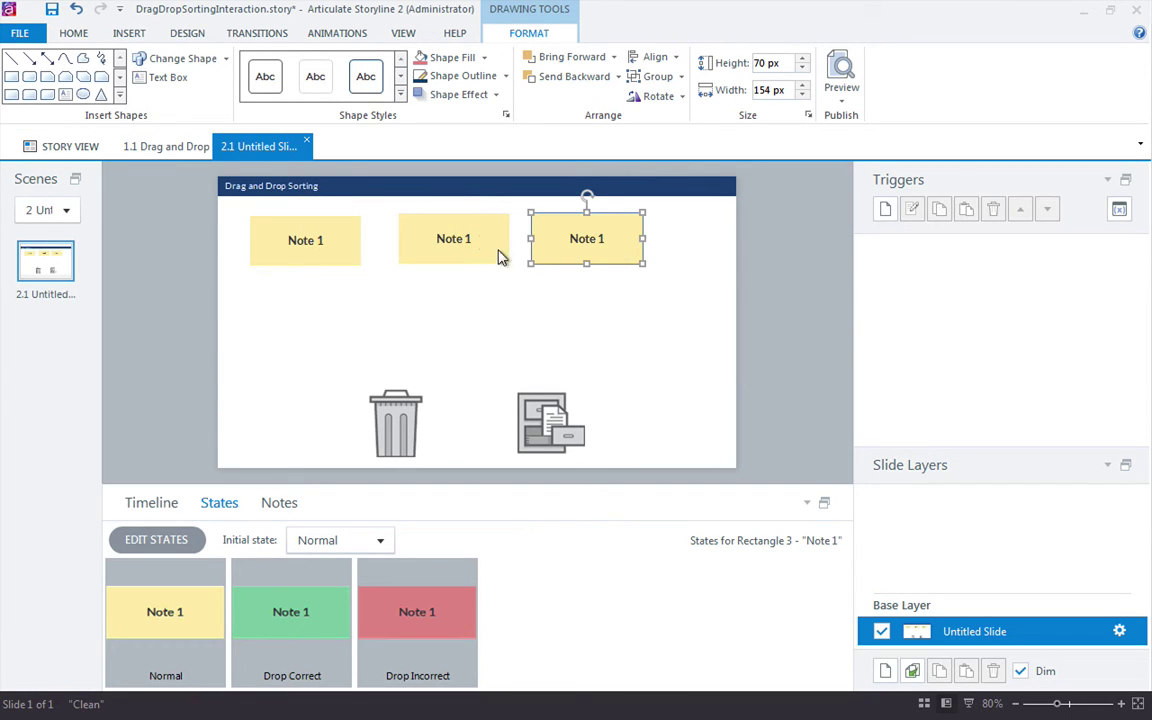
pyautogui.click(463, 238)
pyautogui.click(468, 238)
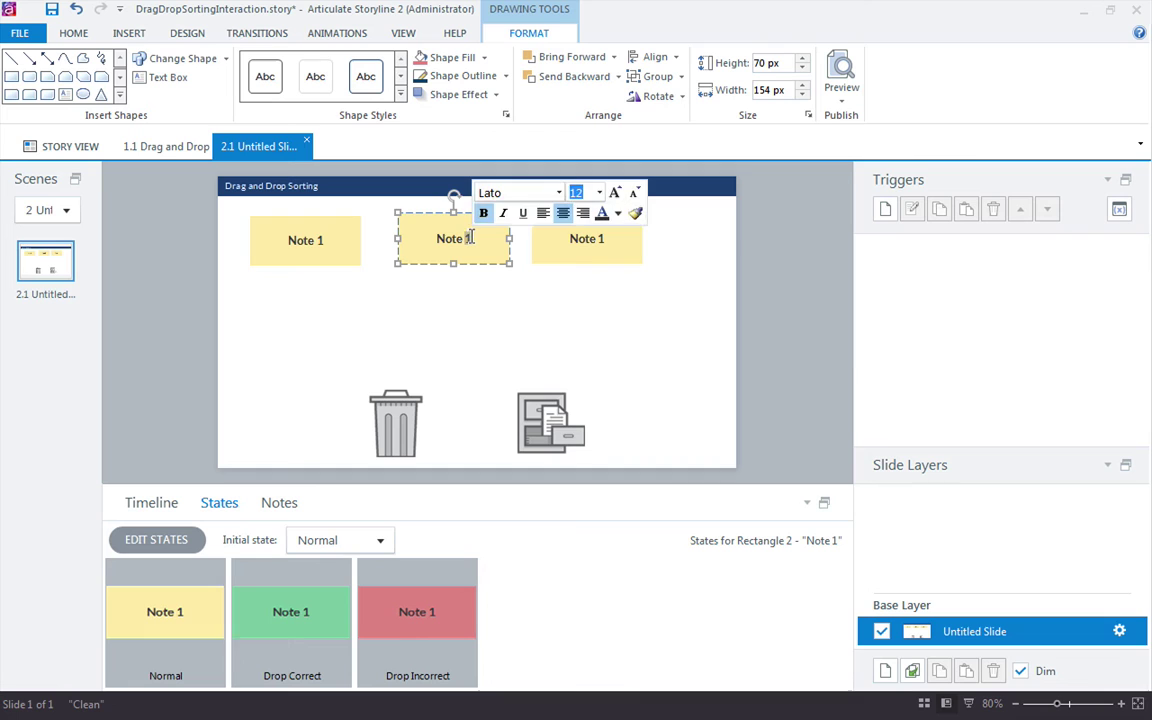
pyautogui.write('2')
pyautogui.click(463, 278)
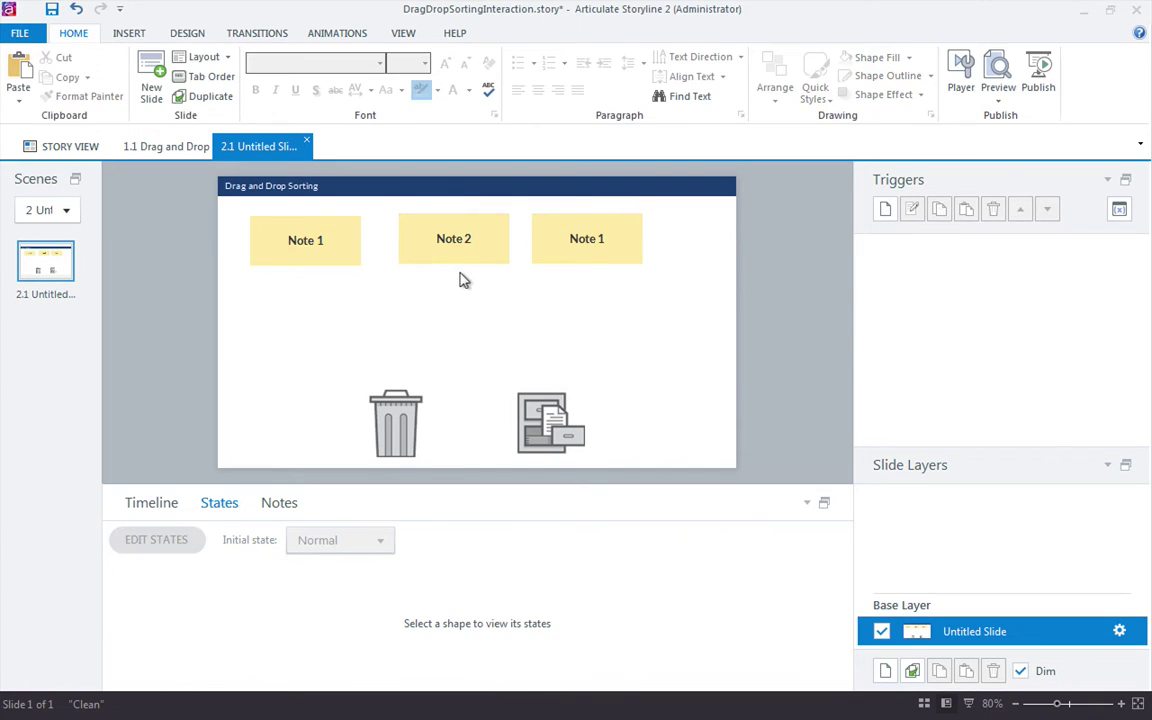
pyautogui.click(460, 255)
pyautogui.click(393, 604)
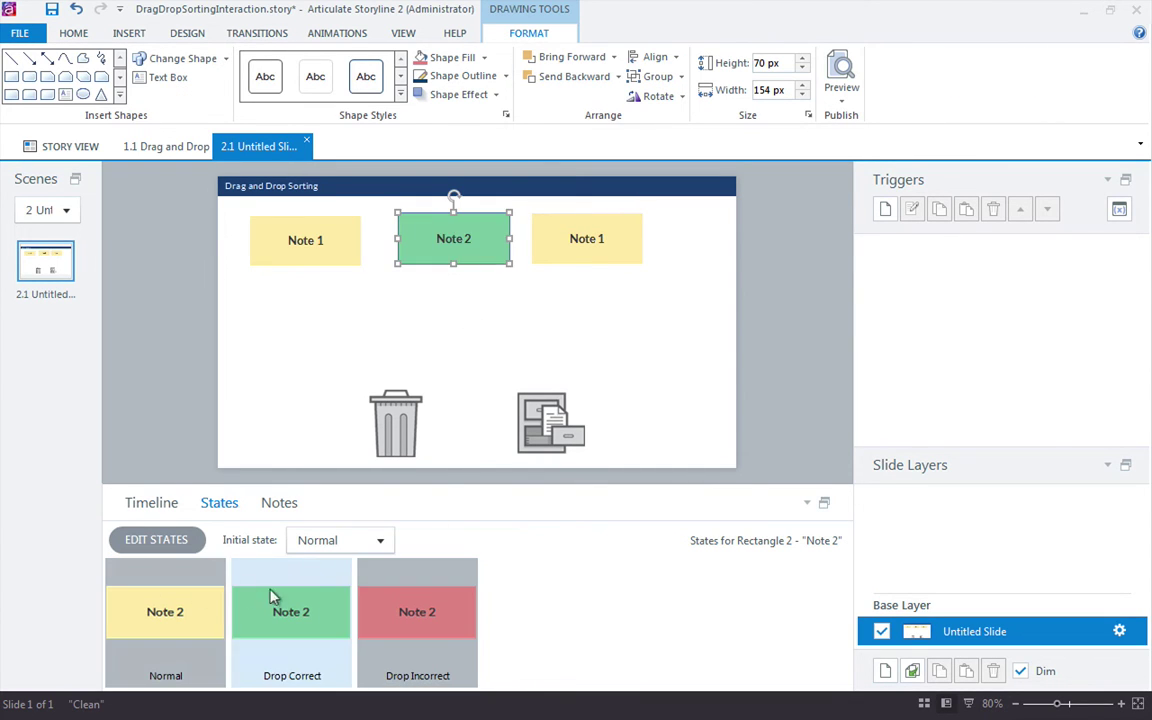
# - Relabel the third rectangle in the row "Note 3" and preview its Normal, Drop Correct and Drop Incorrect states
pyautogui.doubleClick(612, 238)
pyautogui.doubleClick(611, 238)
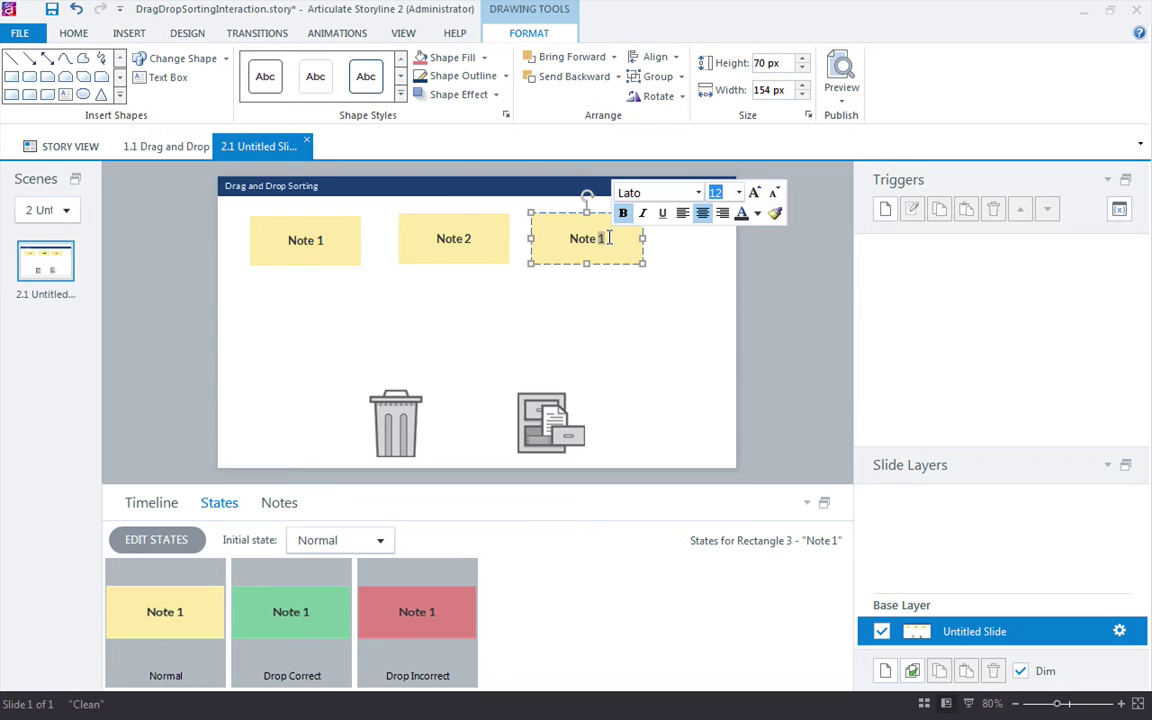
pyautogui.write('3')
pyautogui.click(607, 301)
pyautogui.click(599, 258)
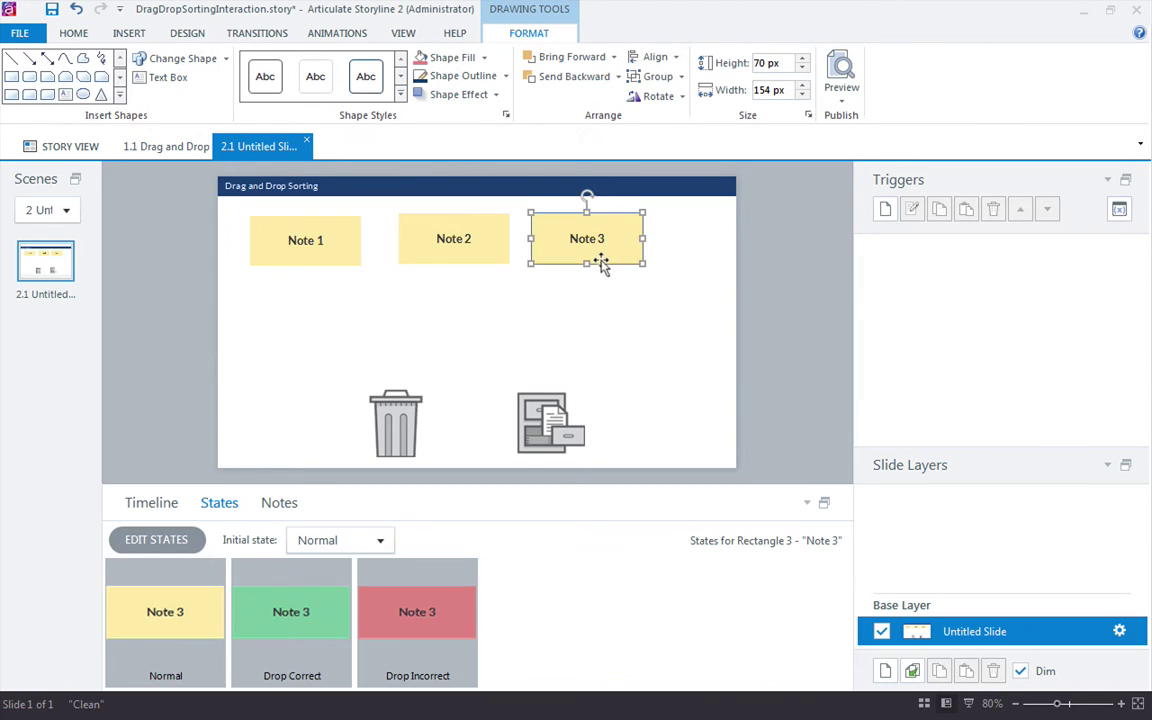
pyautogui.click(368, 607)
pyautogui.click(170, 612)
pyautogui.click(280, 617)
# - Convert the slide with the three notes to a freeform question of the Drag and Drop type
pyautogui.click(128, 36)
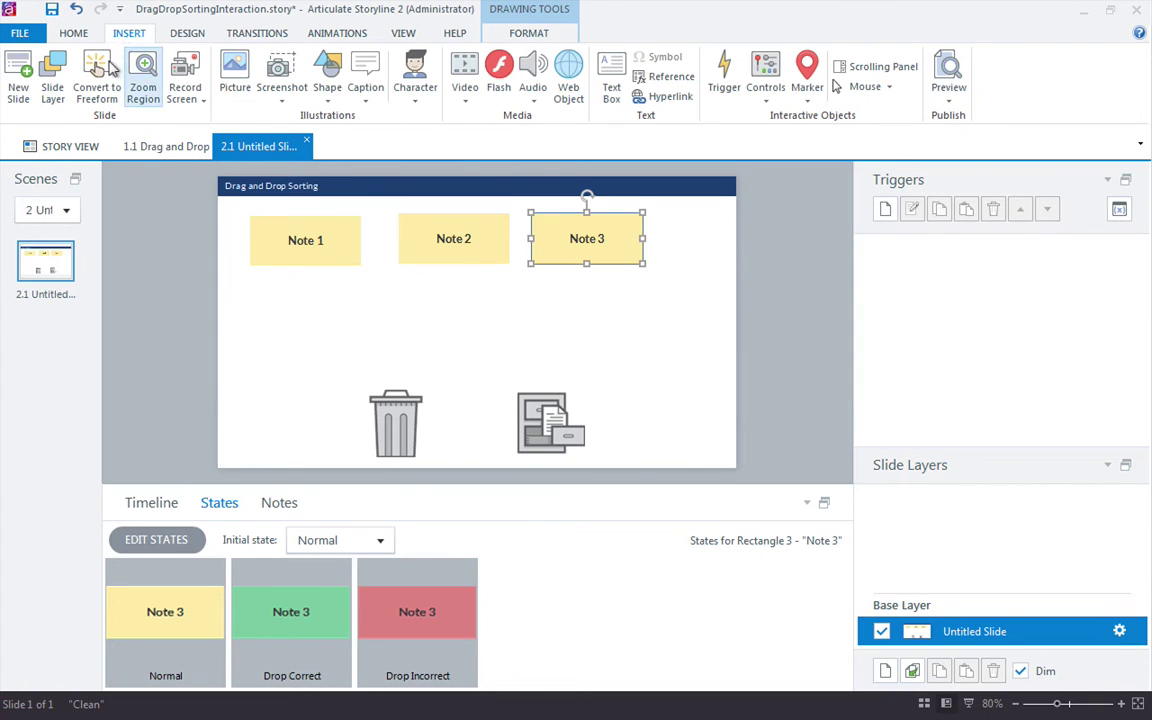
pyautogui.click(97, 68)
pyautogui.moveTo(370, 144); pyautogui.dragTo(511, 280)
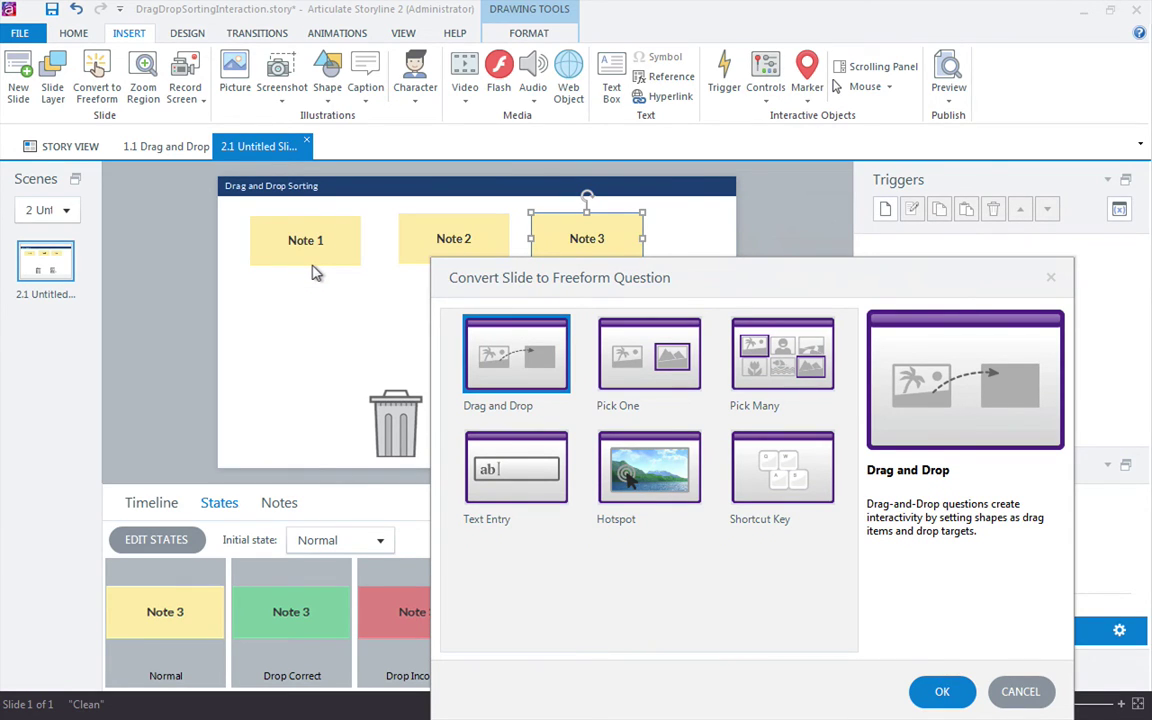
pyautogui.moveTo(461, 278); pyautogui.dragTo(346, 157)
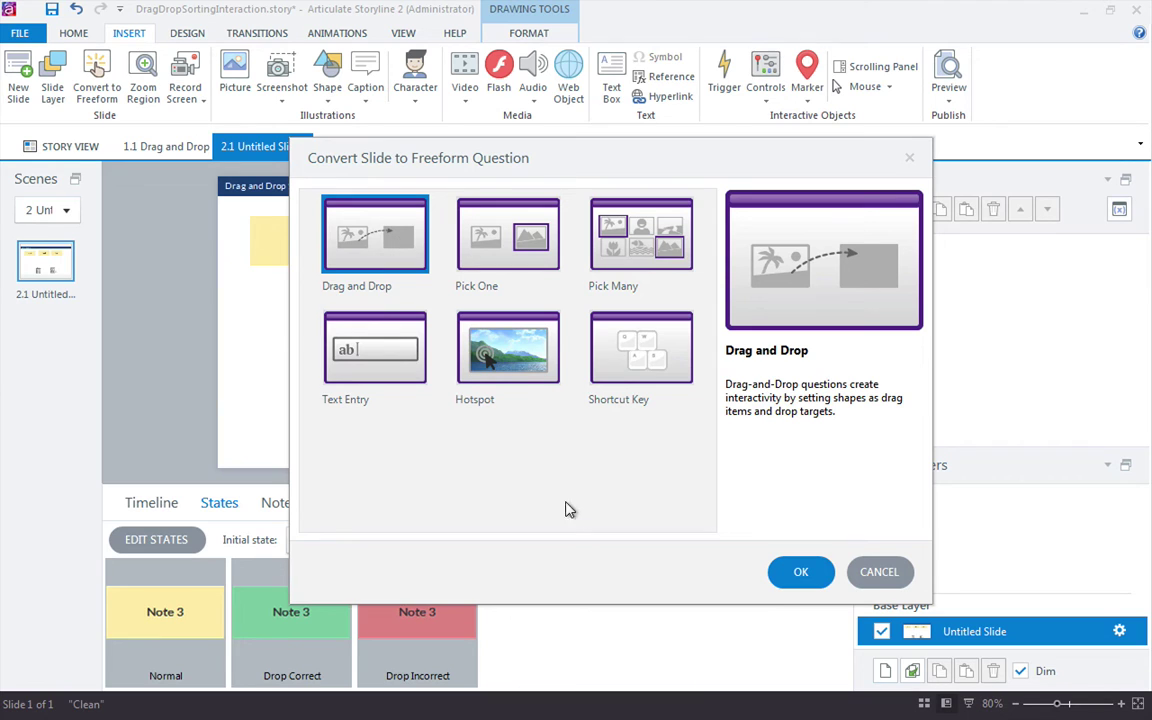
pyautogui.click(798, 573)
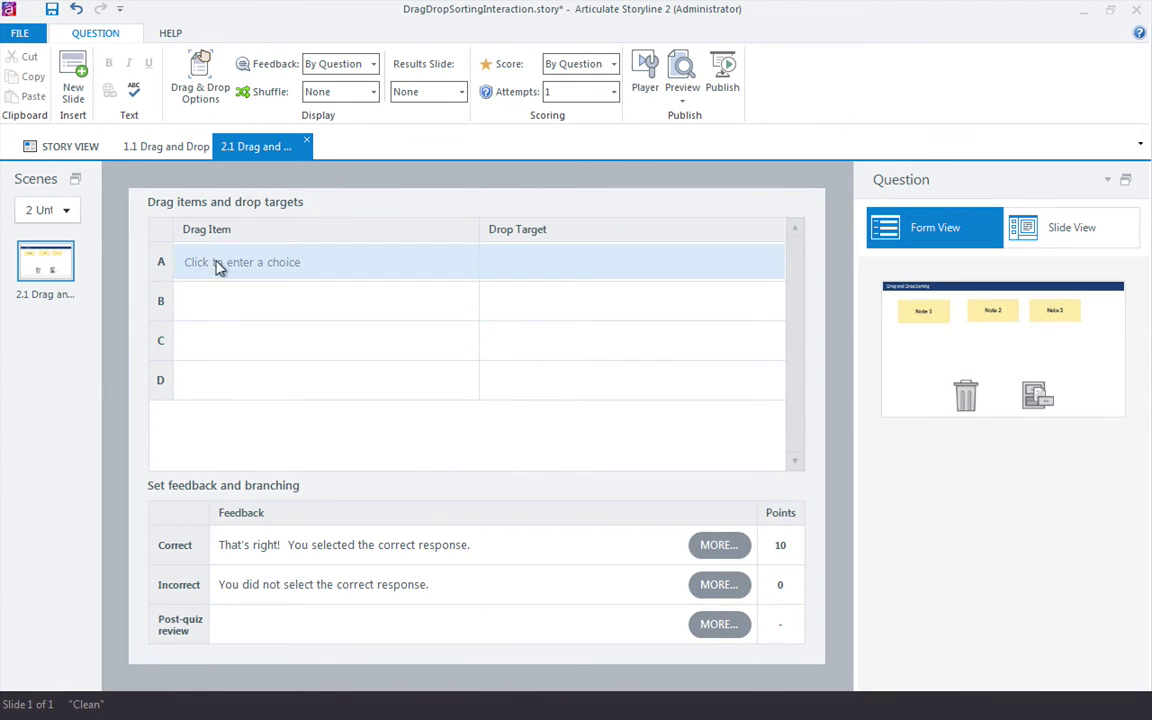
# - Assign Note 1, Note 2 and Note 3 as the drag items in rows A, B and C
pyautogui.click(242, 266)
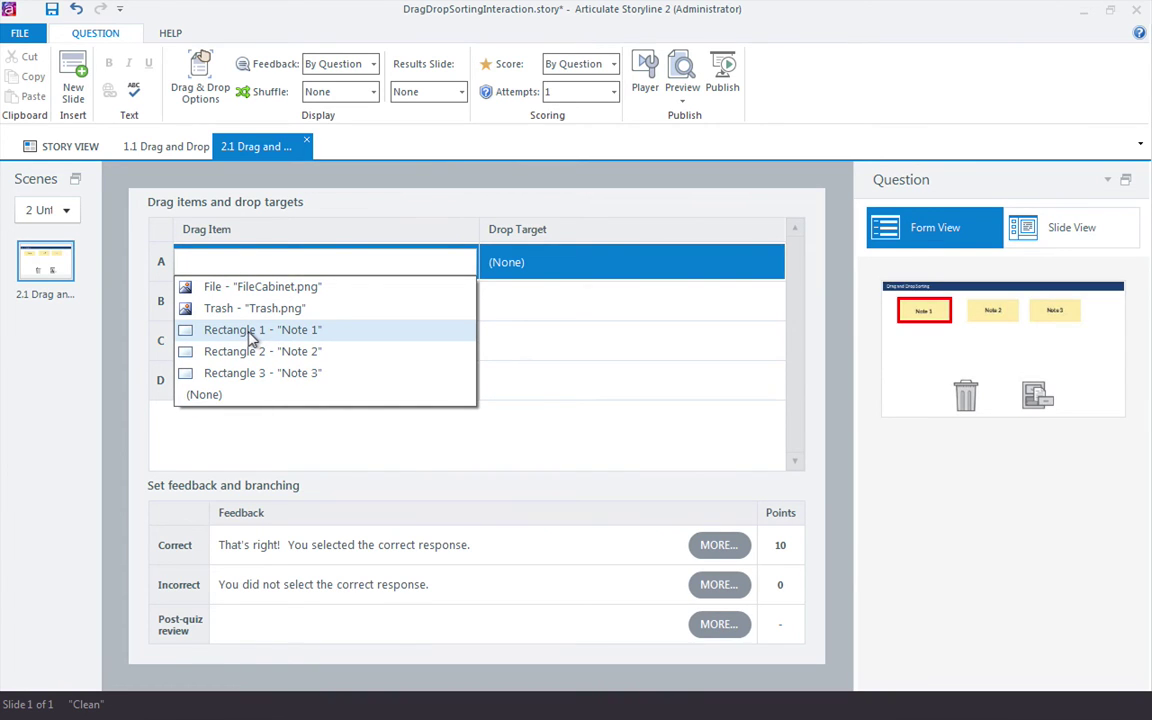
pyautogui.click(252, 335)
pyautogui.click(267, 302)
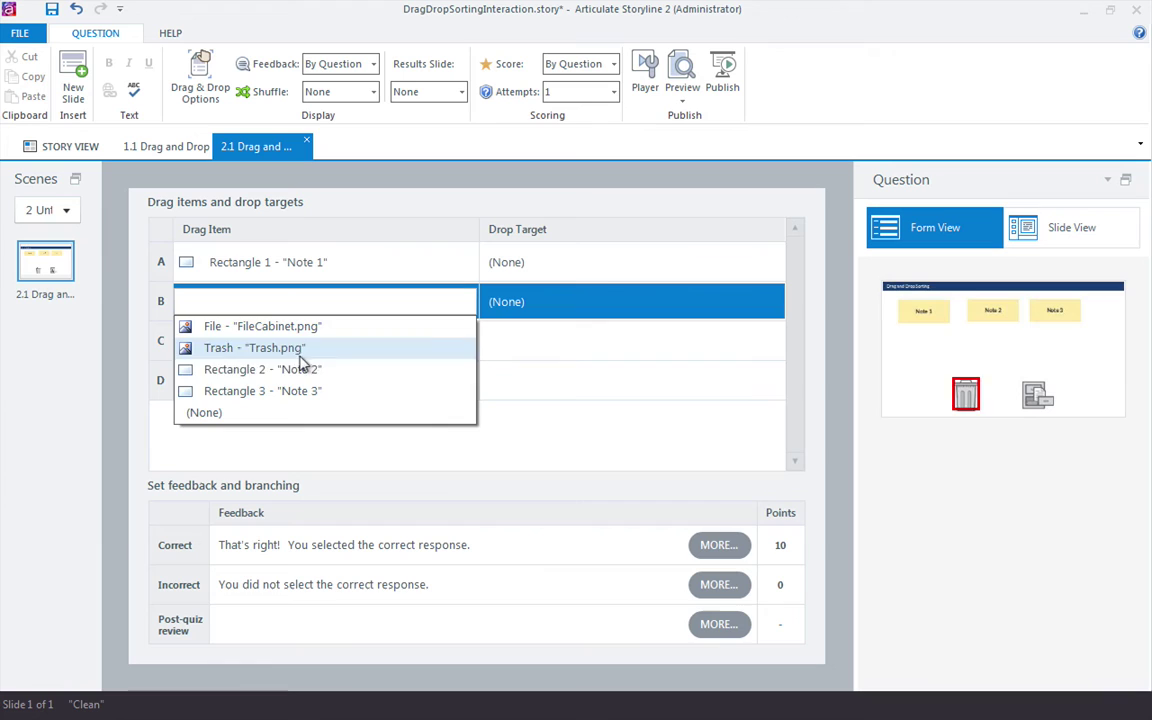
pyautogui.click(306, 369)
pyautogui.click(303, 339)
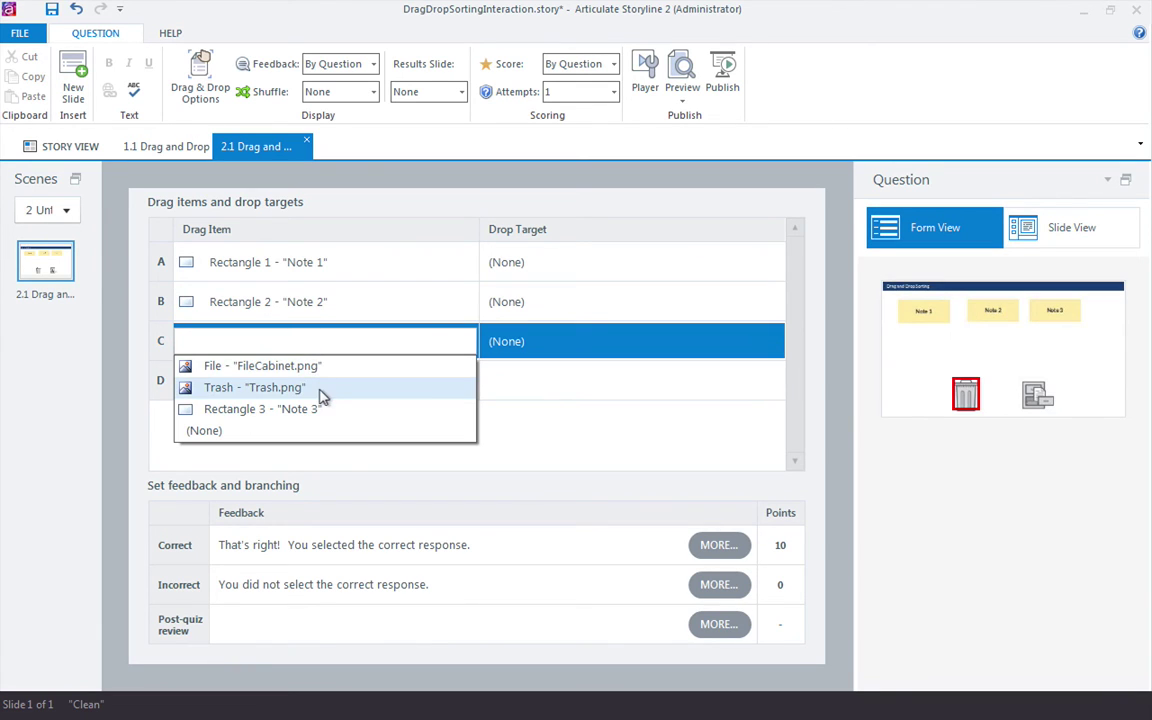
pyautogui.click(320, 408)
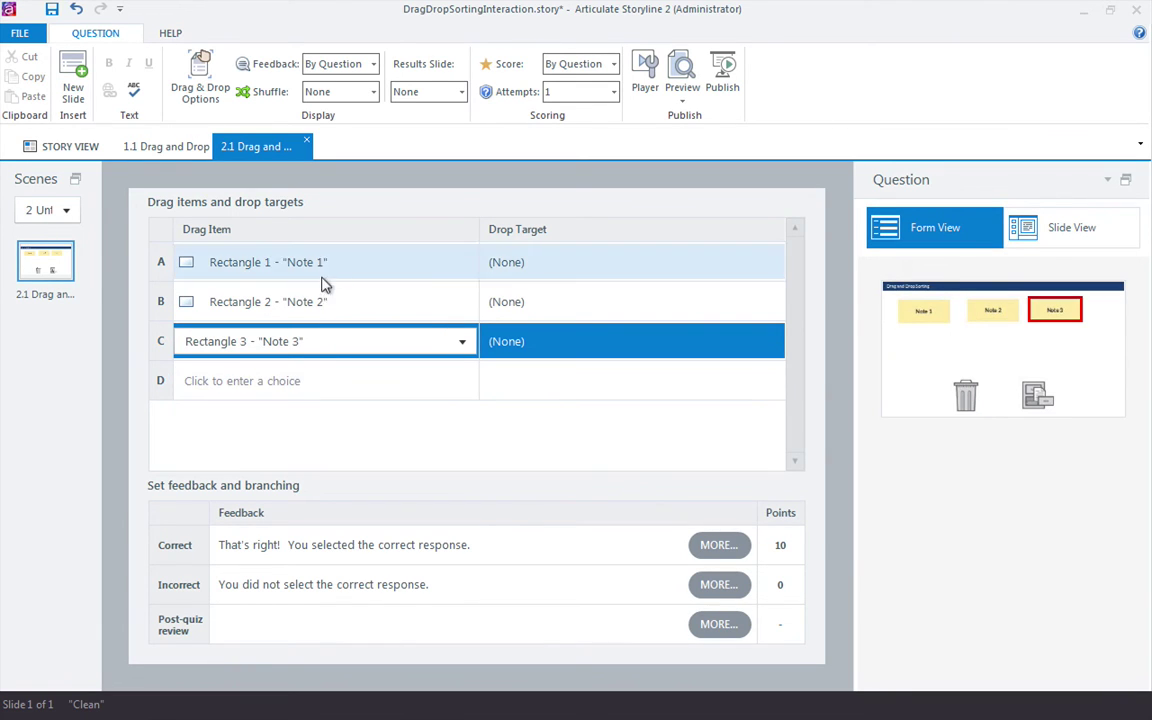
# - Set the file cabinet image as drop target for Note 1 and Note 2, and the trash image for Note 3
pyautogui.click(495, 276)
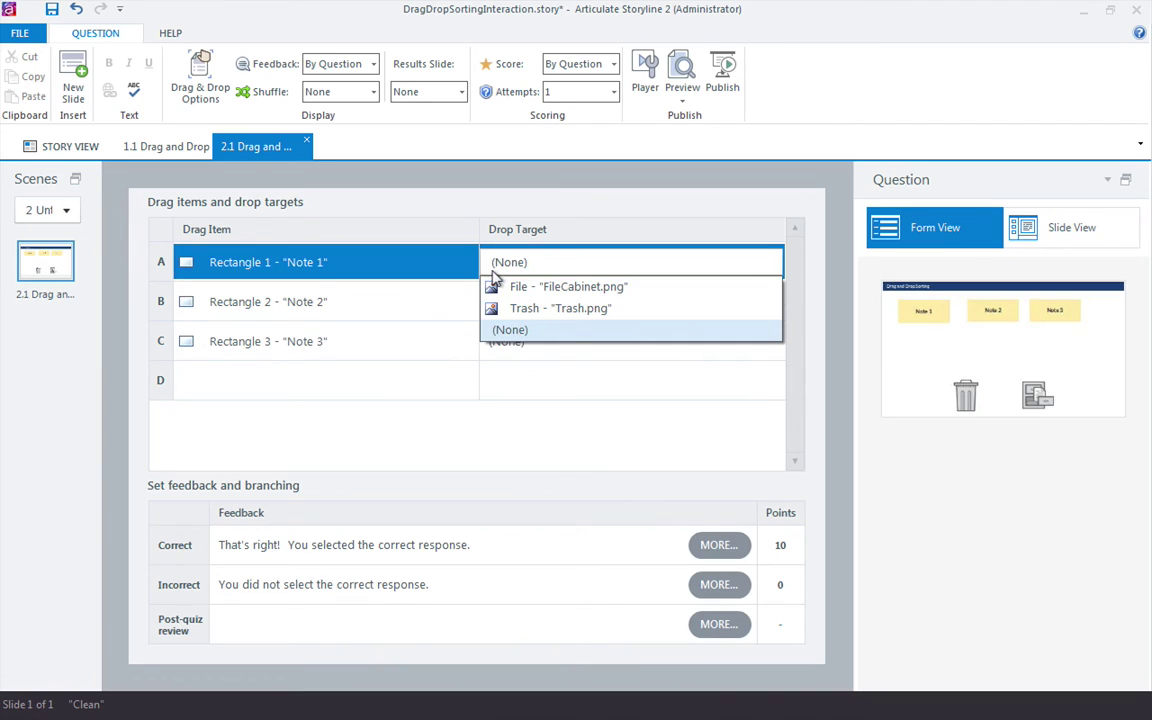
pyautogui.click(533, 288)
pyautogui.click(497, 300)
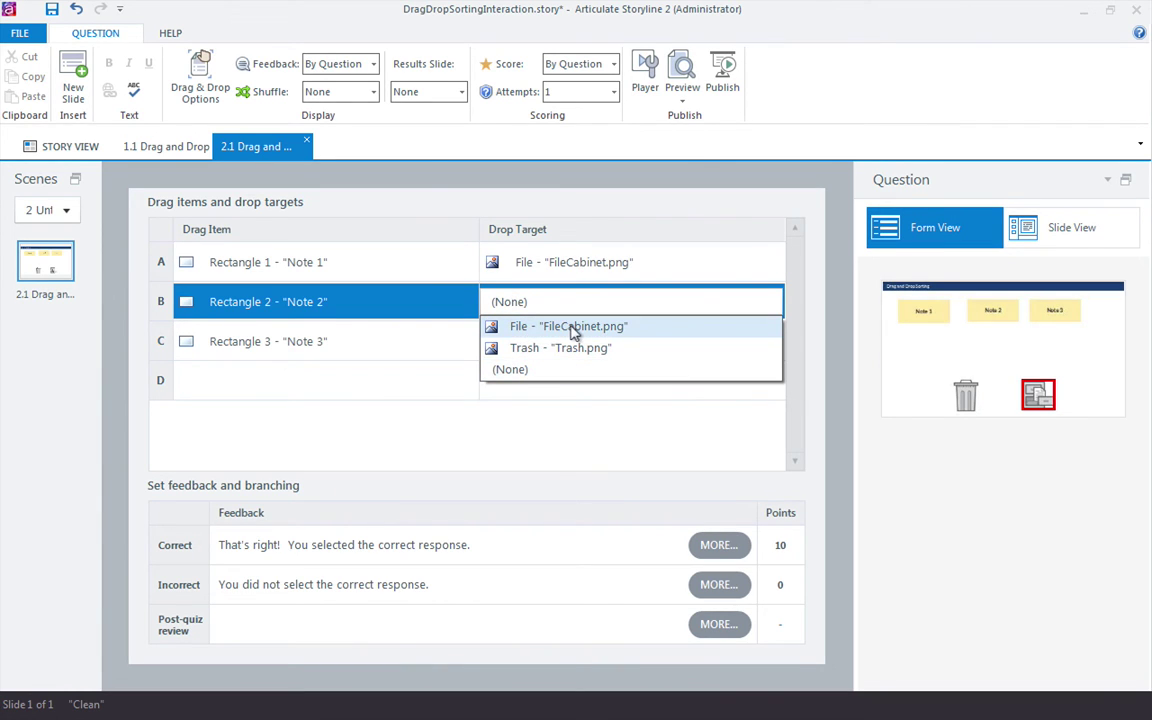
pyautogui.click(535, 336)
pyautogui.click(548, 346)
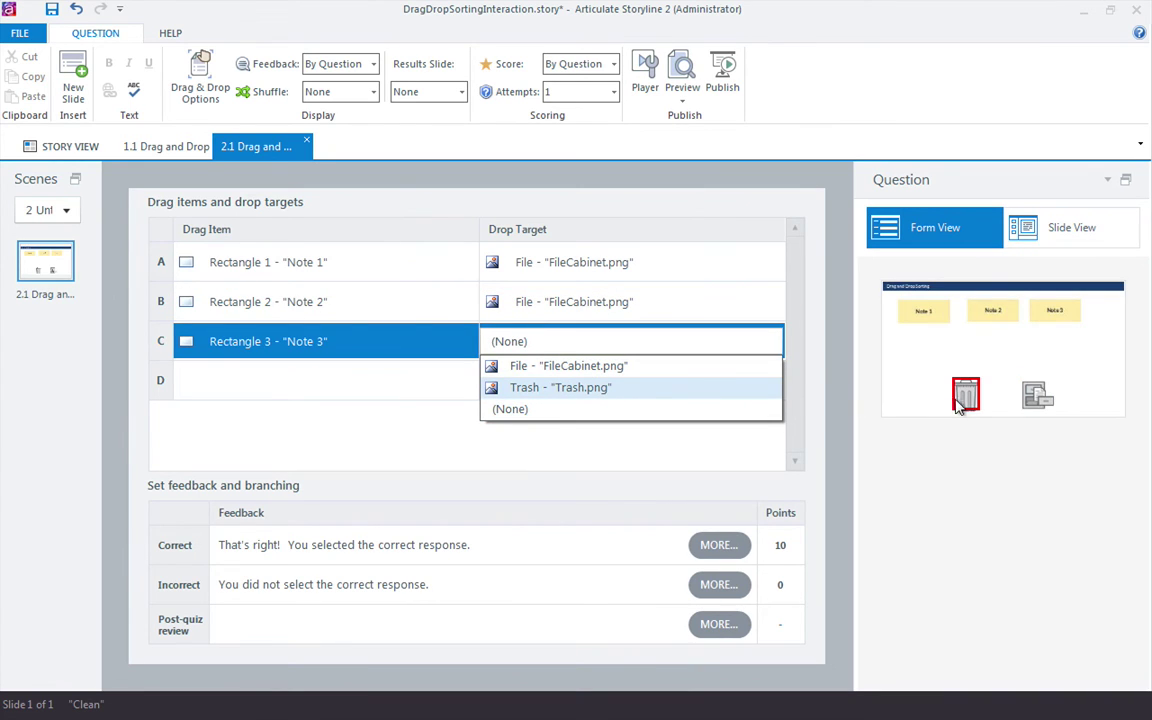
pyautogui.click(700, 389)
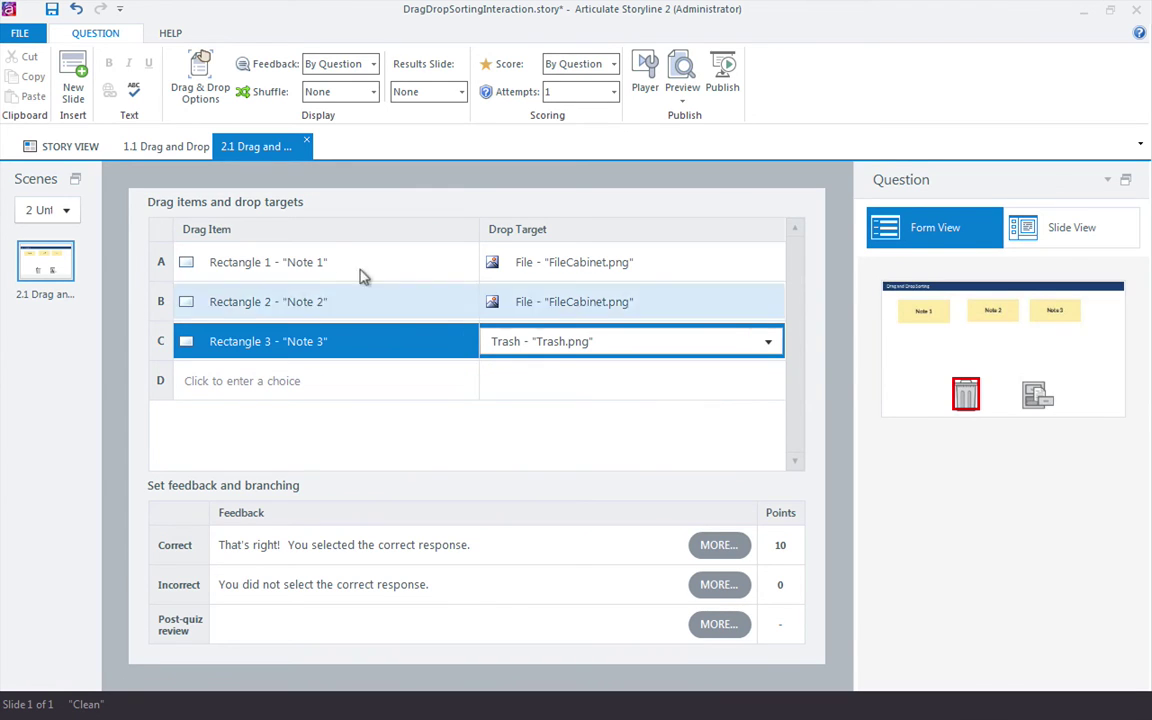
# - In the drag and drop options, disable delaying item drop states until submission and make dropped items snap to the target as Free
pyautogui.click(185, 88)
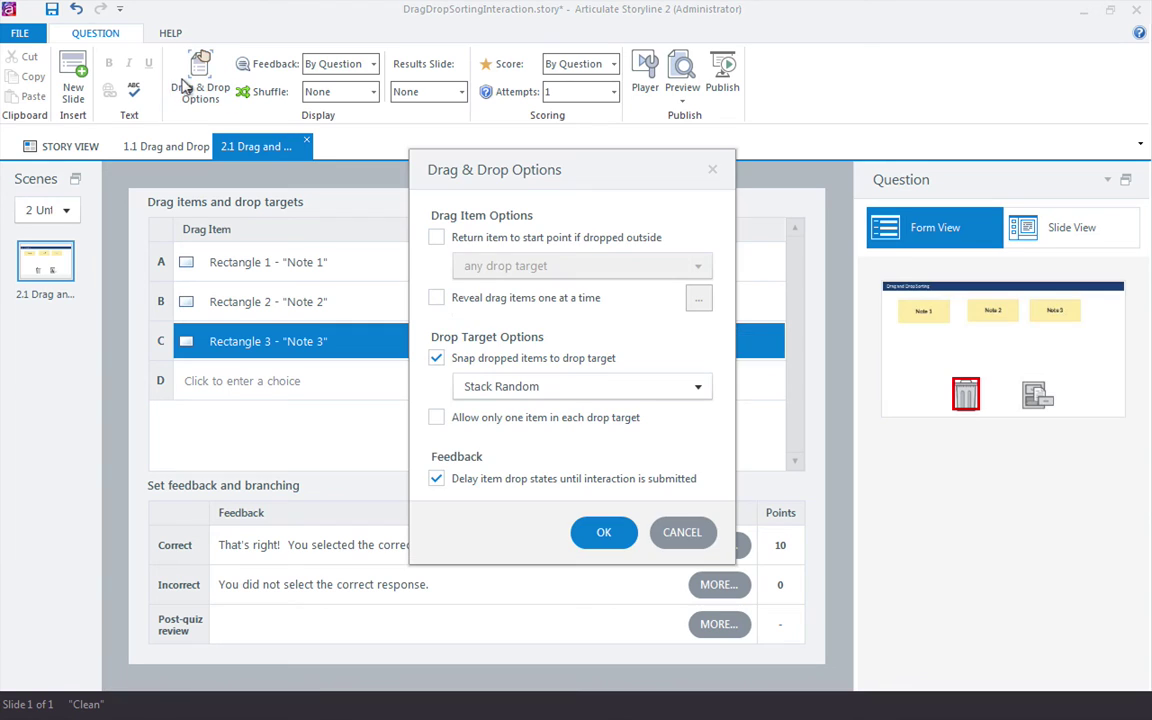
pyautogui.click(434, 479)
pyautogui.click(506, 391)
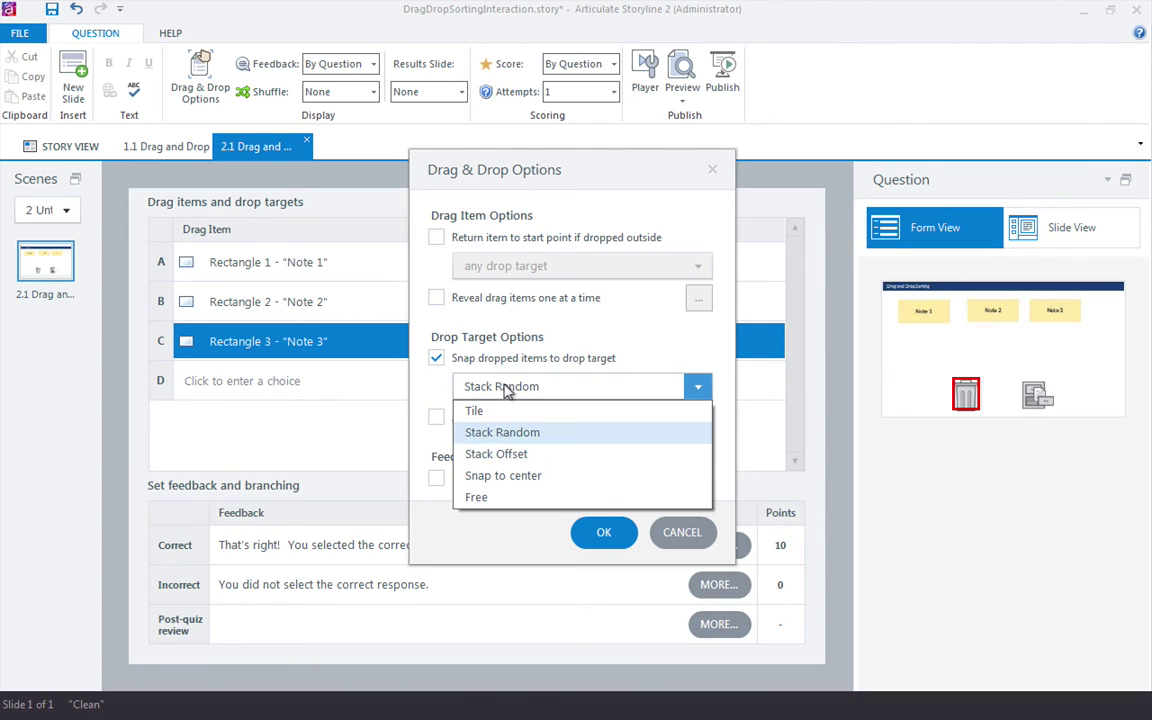
pyautogui.click(500, 500)
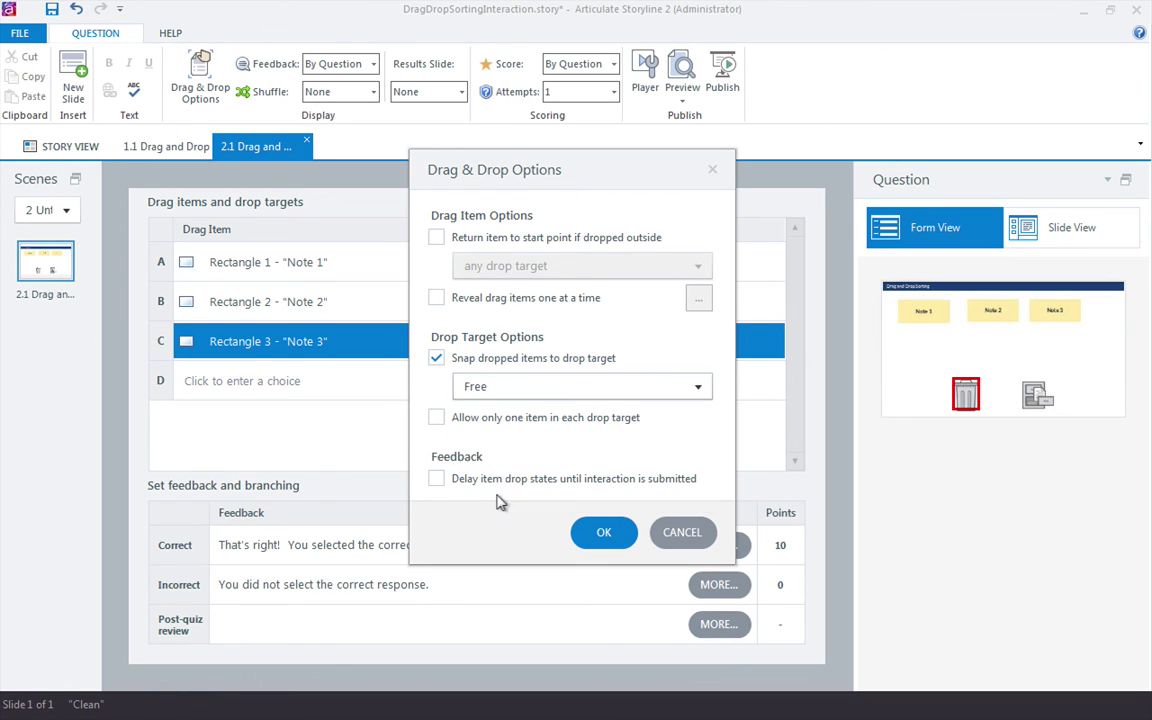
pyautogui.click(603, 532)
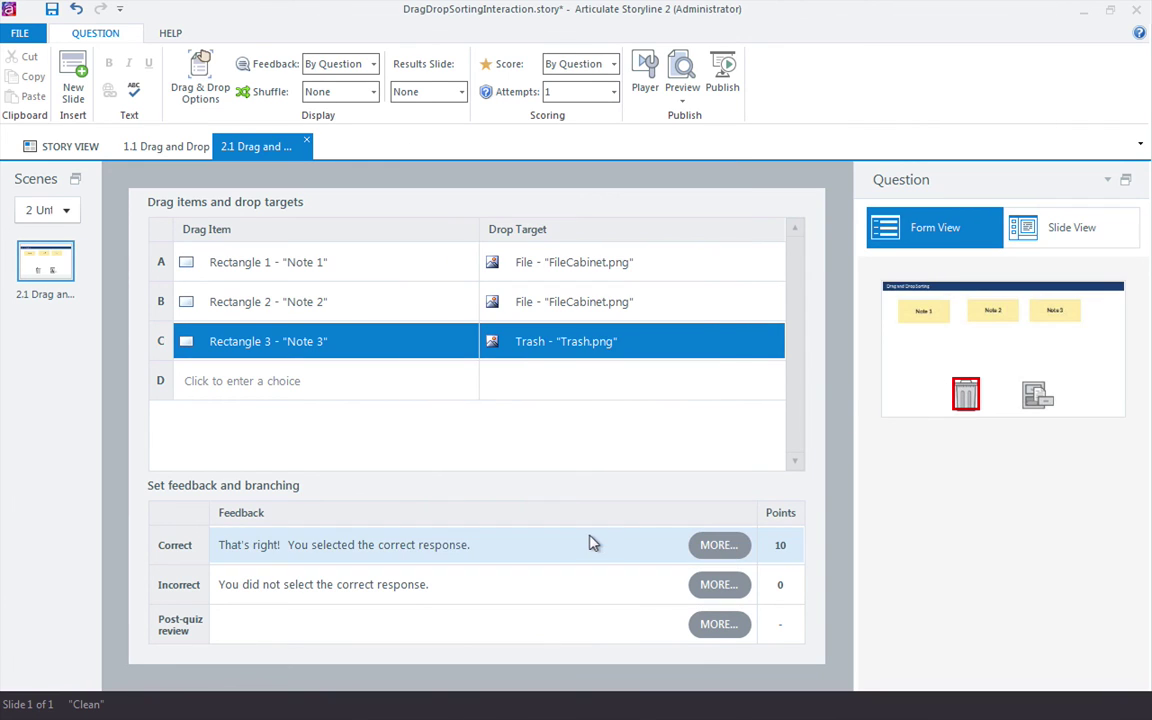
# - Preview the slide, test dropping Note 2 on the file cabinet, Note 3 on the trash and Note 1 on both targets, and submit
pyautogui.click(681, 97)
pyautogui.click(689, 118)
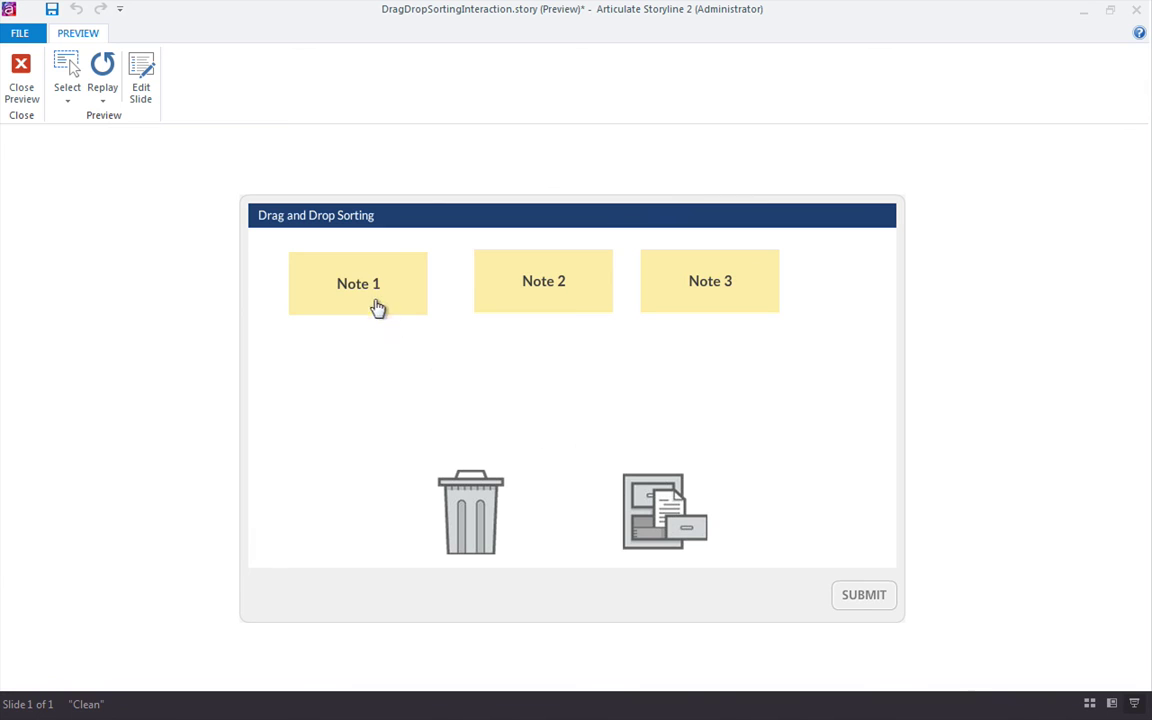
pyautogui.moveTo(375, 304); pyautogui.dragTo(576, 517)
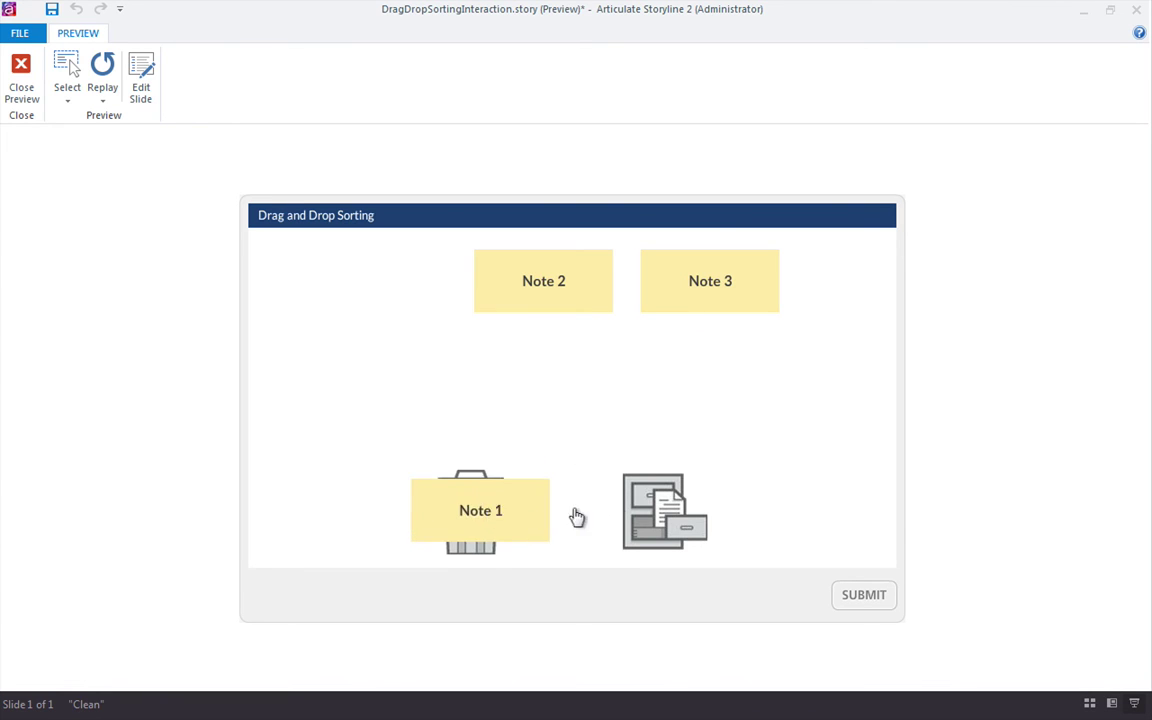
pyautogui.moveTo(540, 300); pyautogui.dragTo(692, 525)
pyautogui.moveTo(720, 303); pyautogui.dragTo(493, 489)
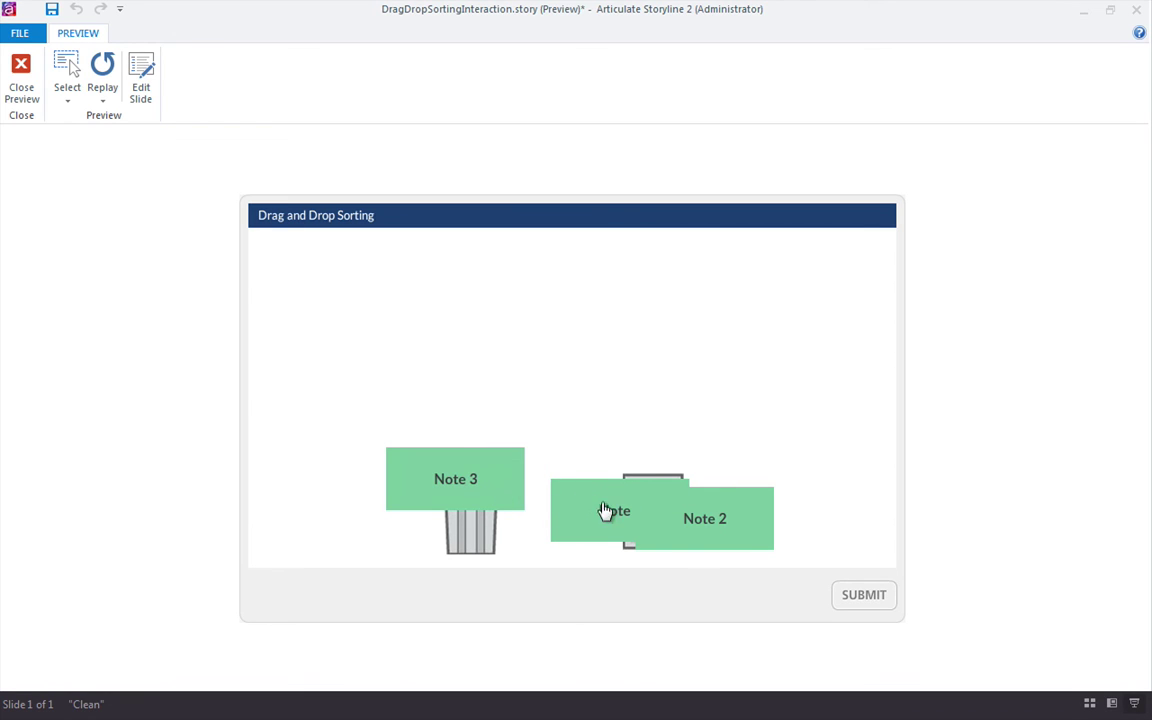
pyautogui.moveTo(607, 509); pyautogui.dragTo(512, 477)
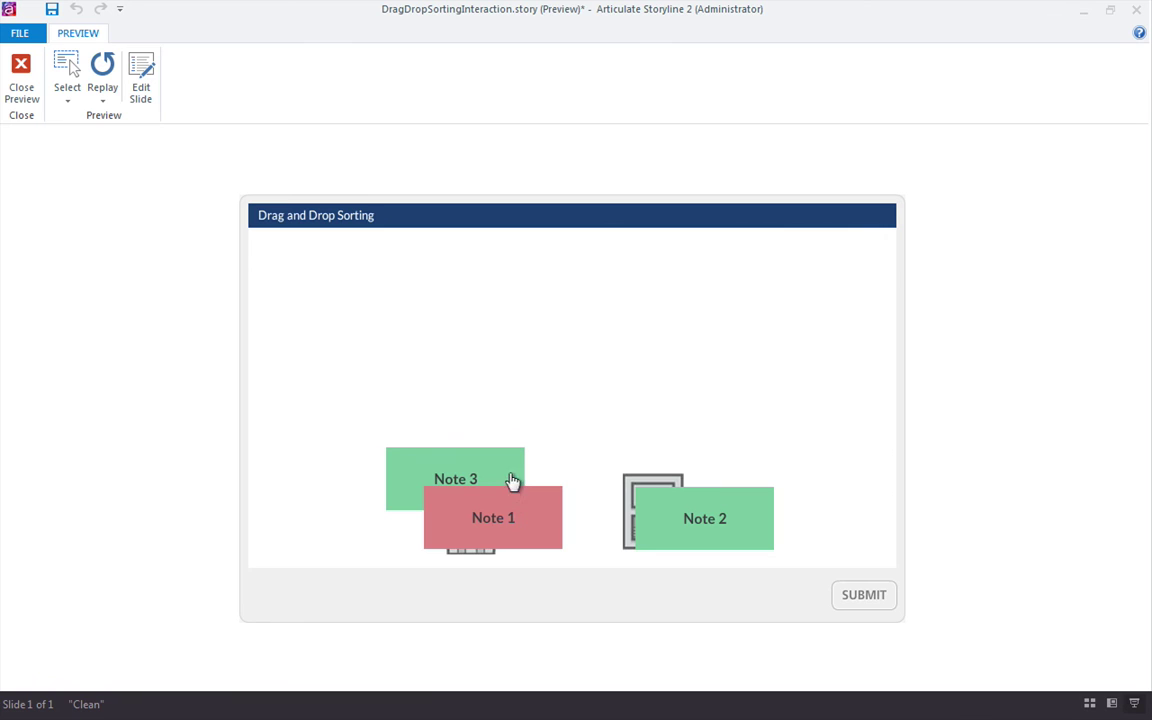
pyautogui.click(851, 598)
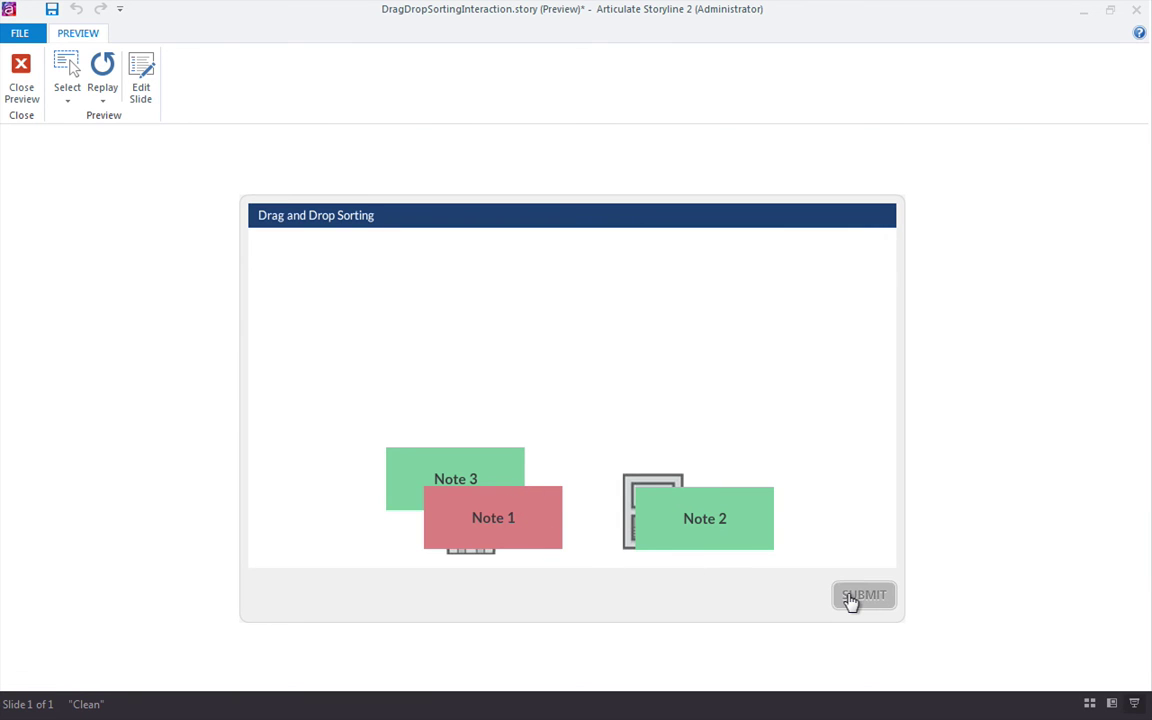